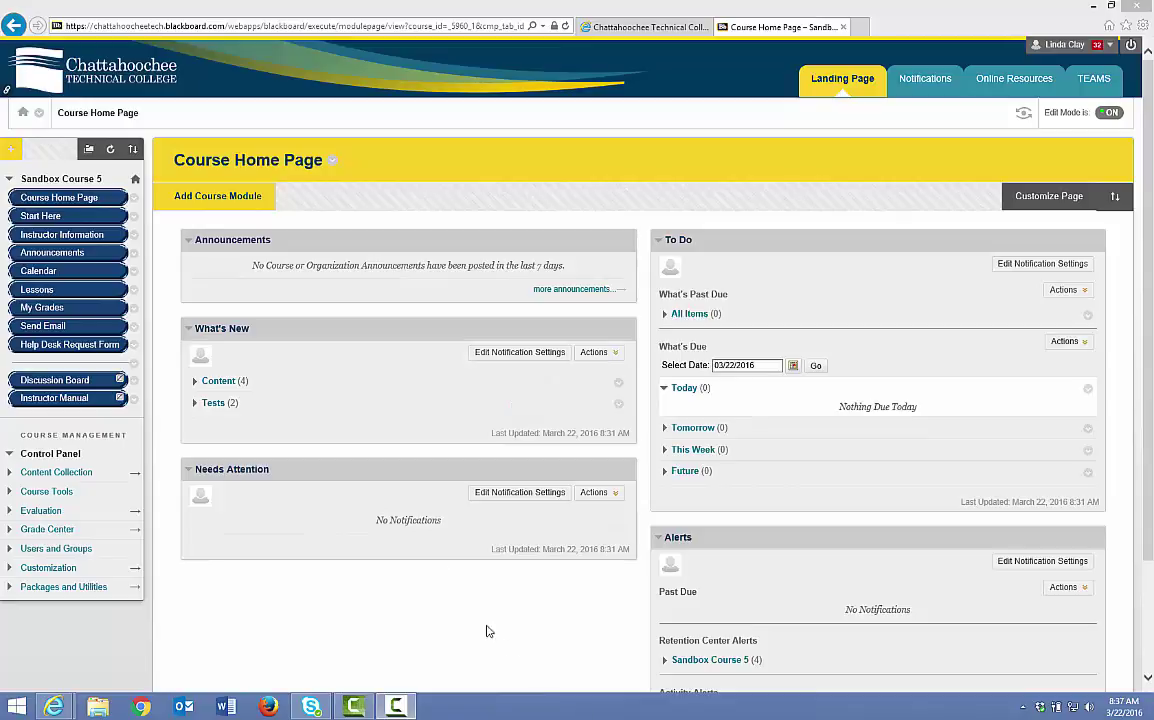
Step: Open the Start Here page with its NoShow Test instructions, then go to Lessons
left_click(57, 216)
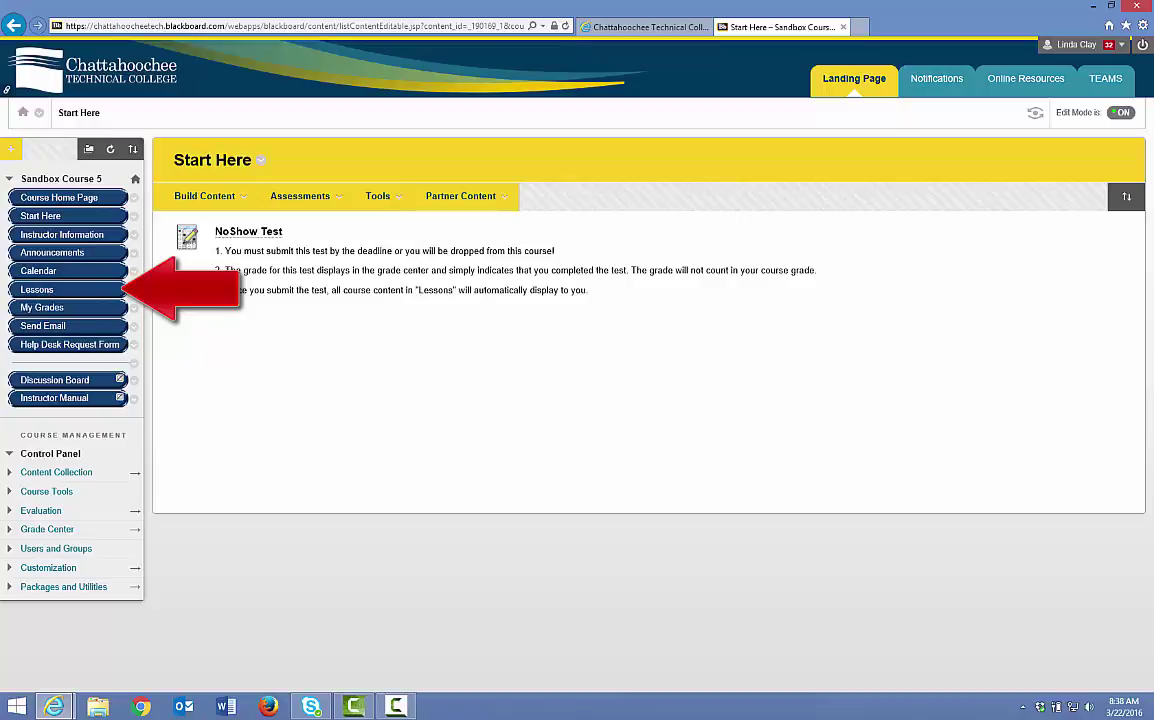
left_click(41, 291)
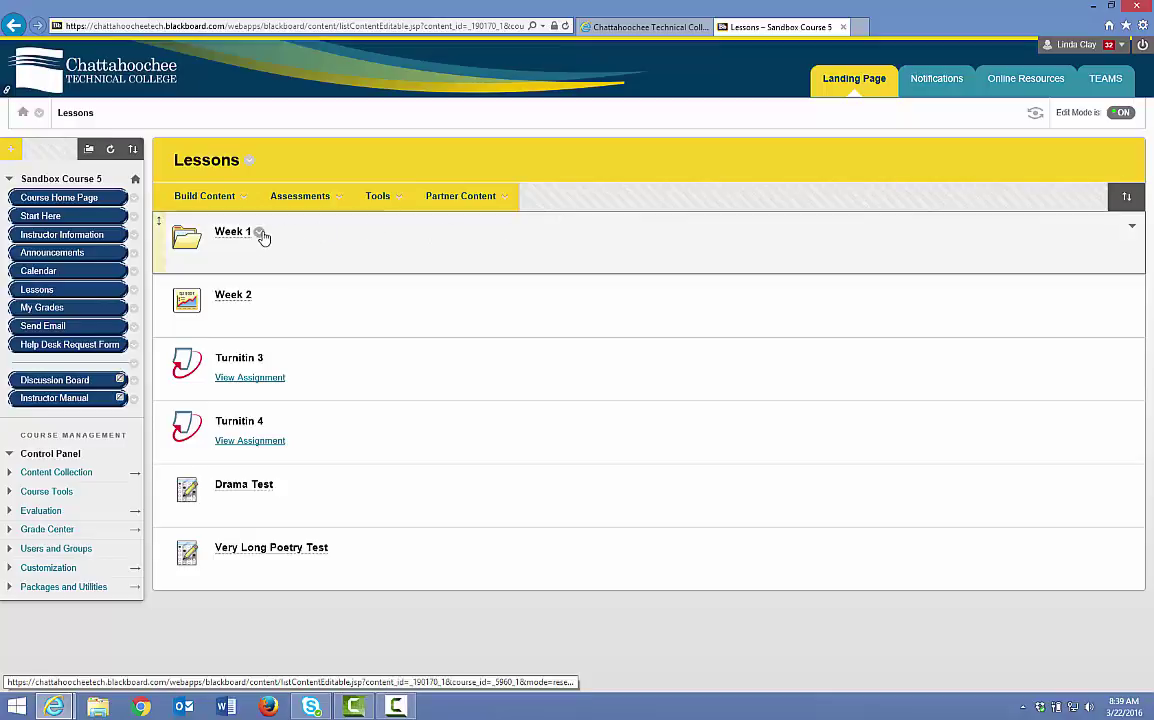
Step: Open the Week 1 folder's menu and choose Adaptive Release
left_click(260, 234)
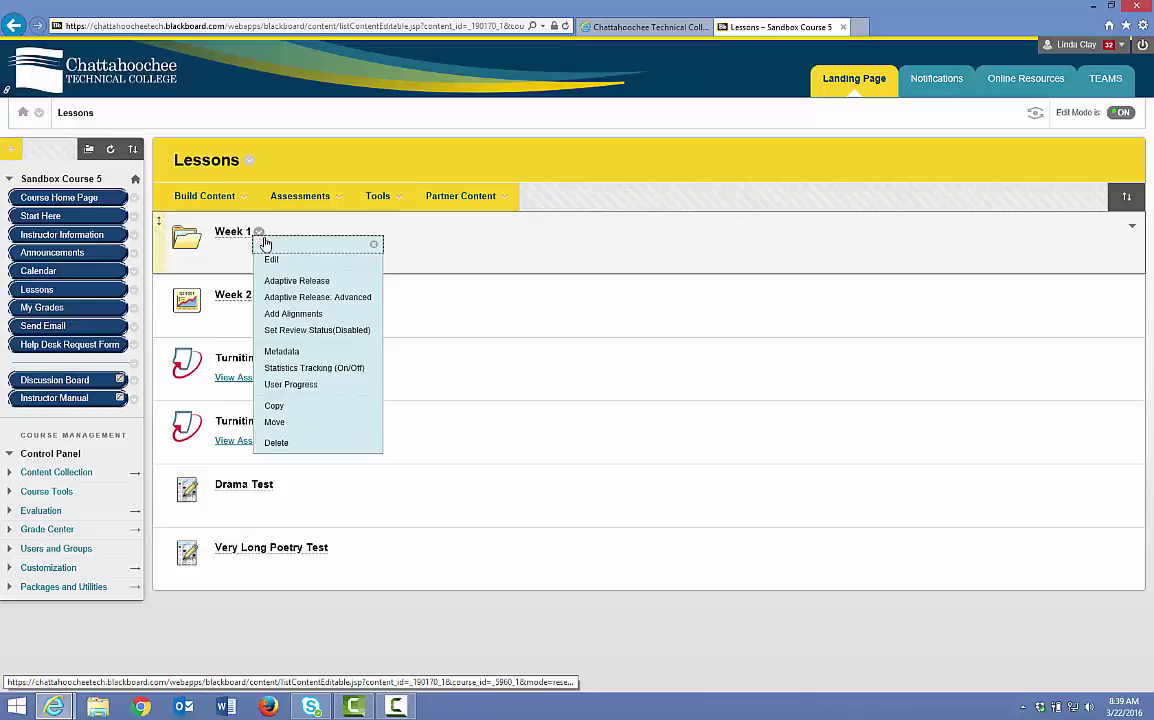
left_click(290, 281)
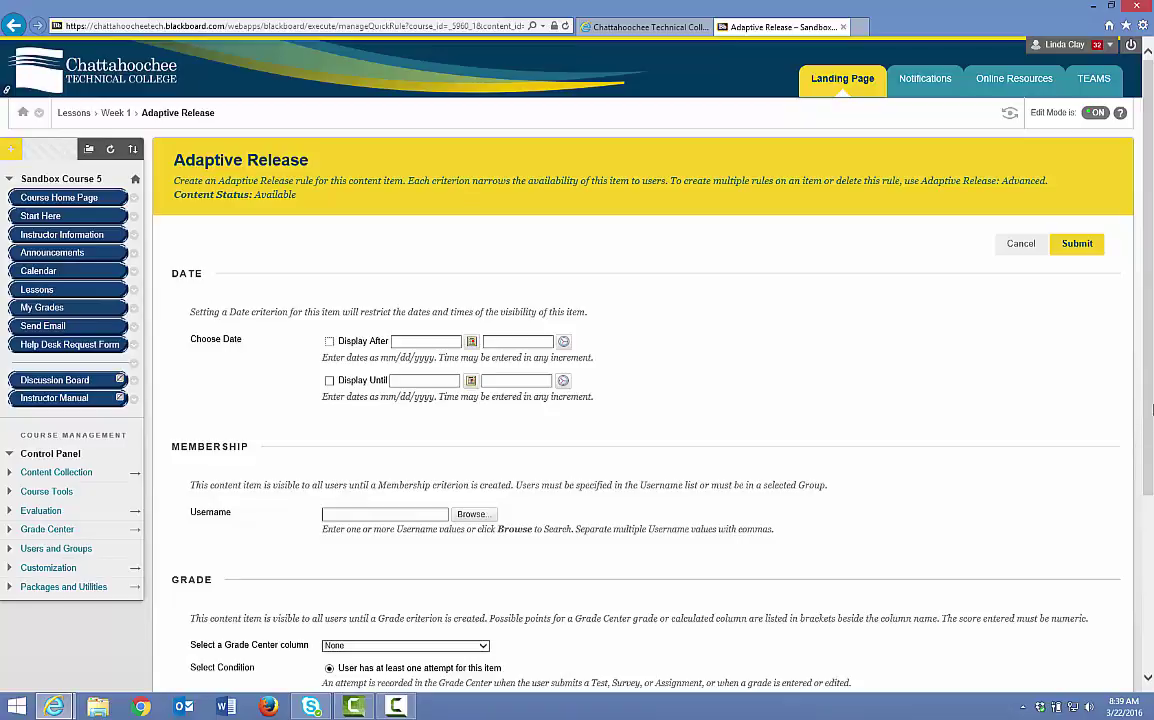
Step: Scroll Week 1's rule form to the Grade section and list its Grade Center columns
left_click_drag(1150, 415, 1151, 535)
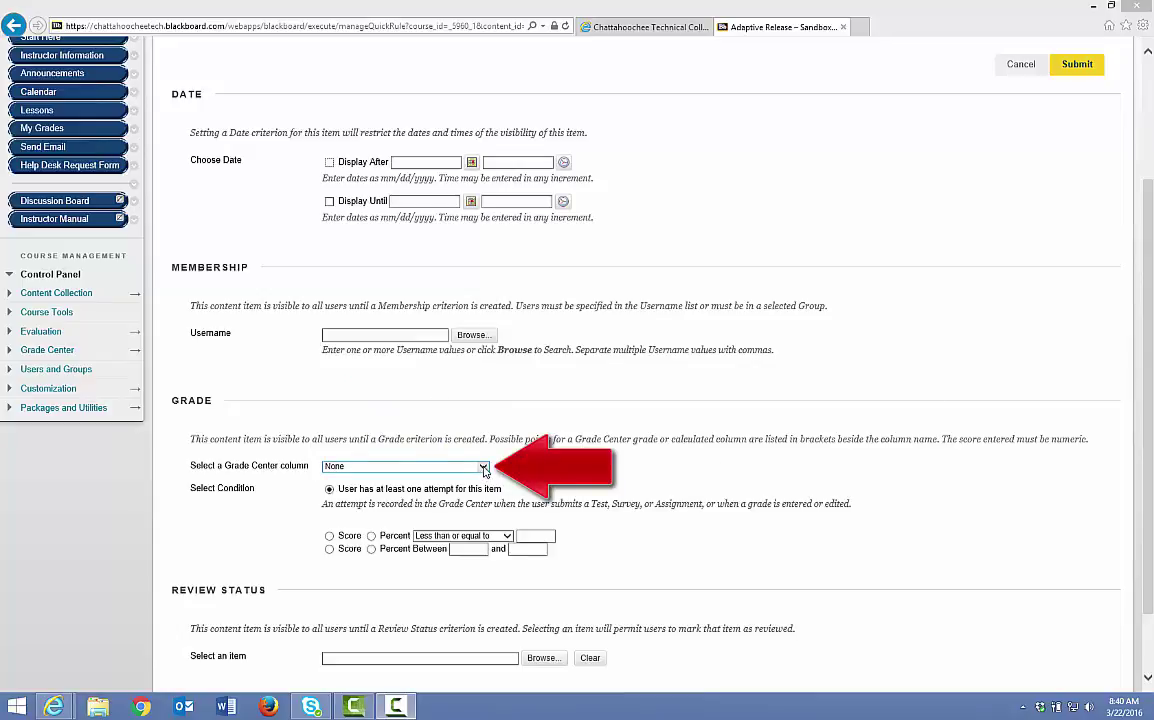
left_click(484, 470)
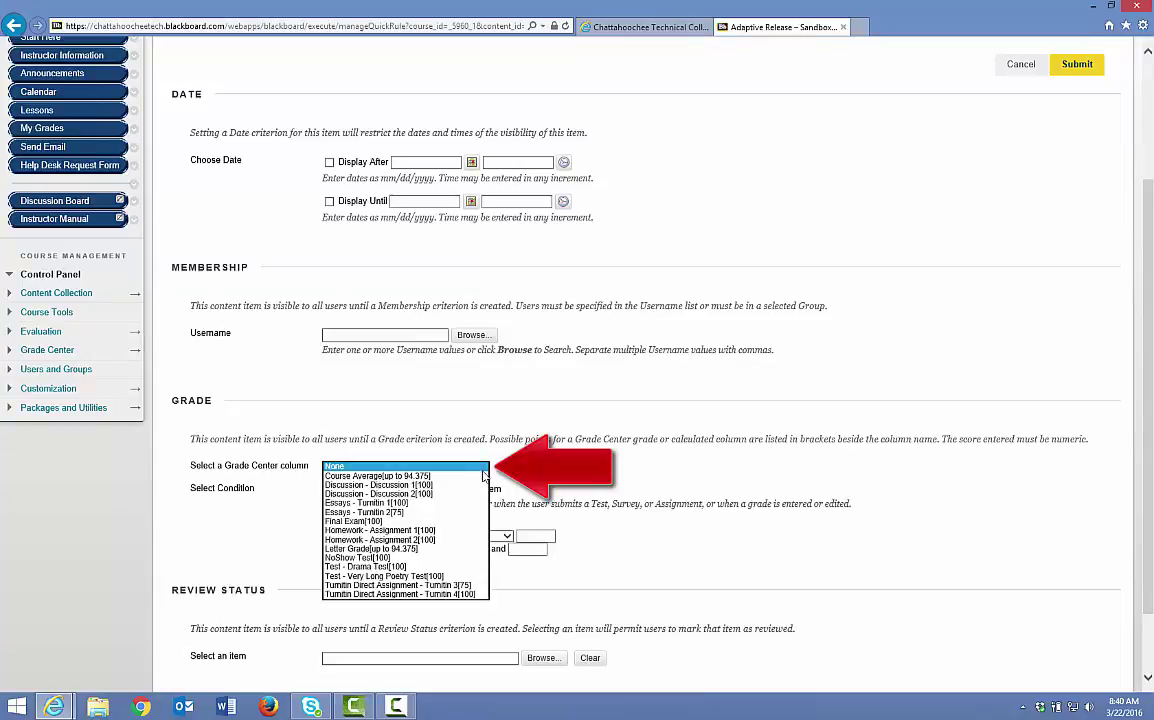
Step: Base Week 1's rule on NoShow Test[100], keeping 'User has at least one attempt for this item'
left_click(448, 558)
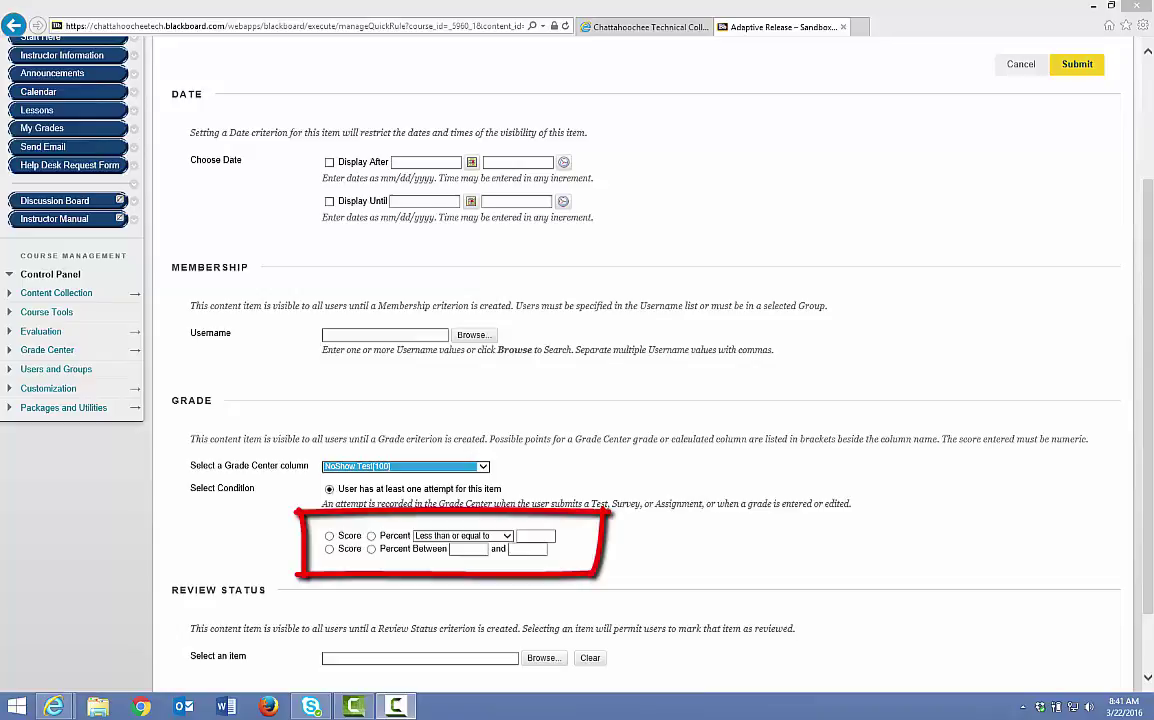
left_click(508, 537)
left_click(508, 537)
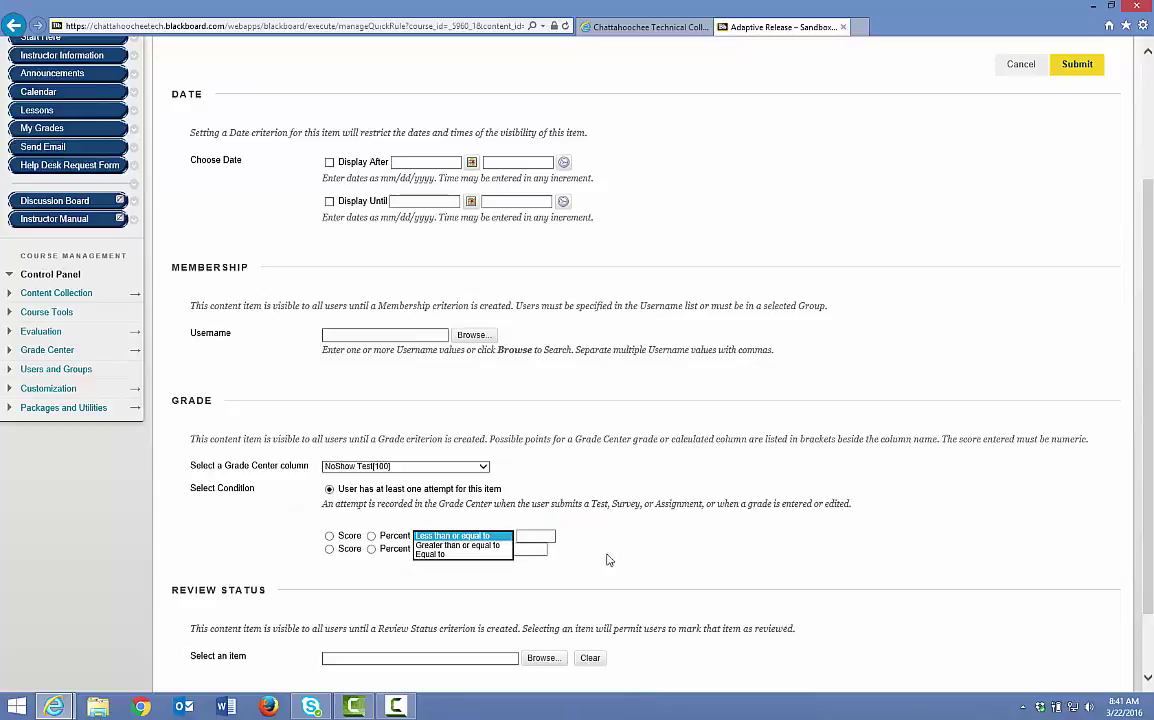
left_click(700, 561)
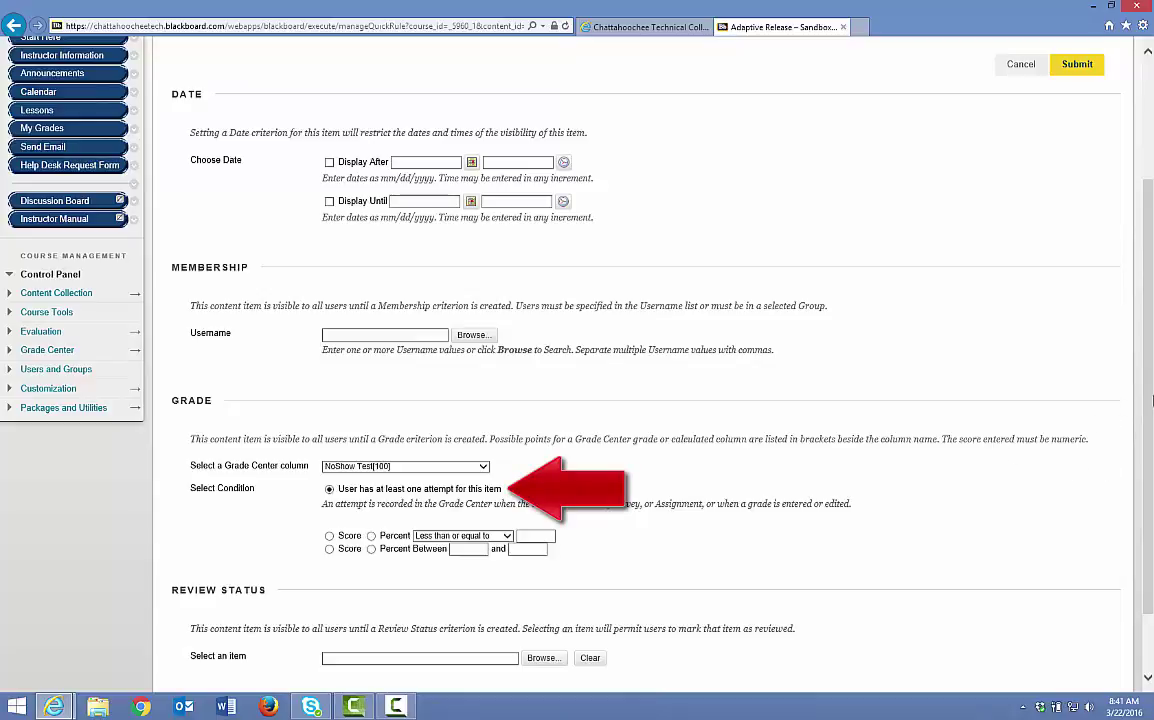
scroll(1140, 500, "down", 3)
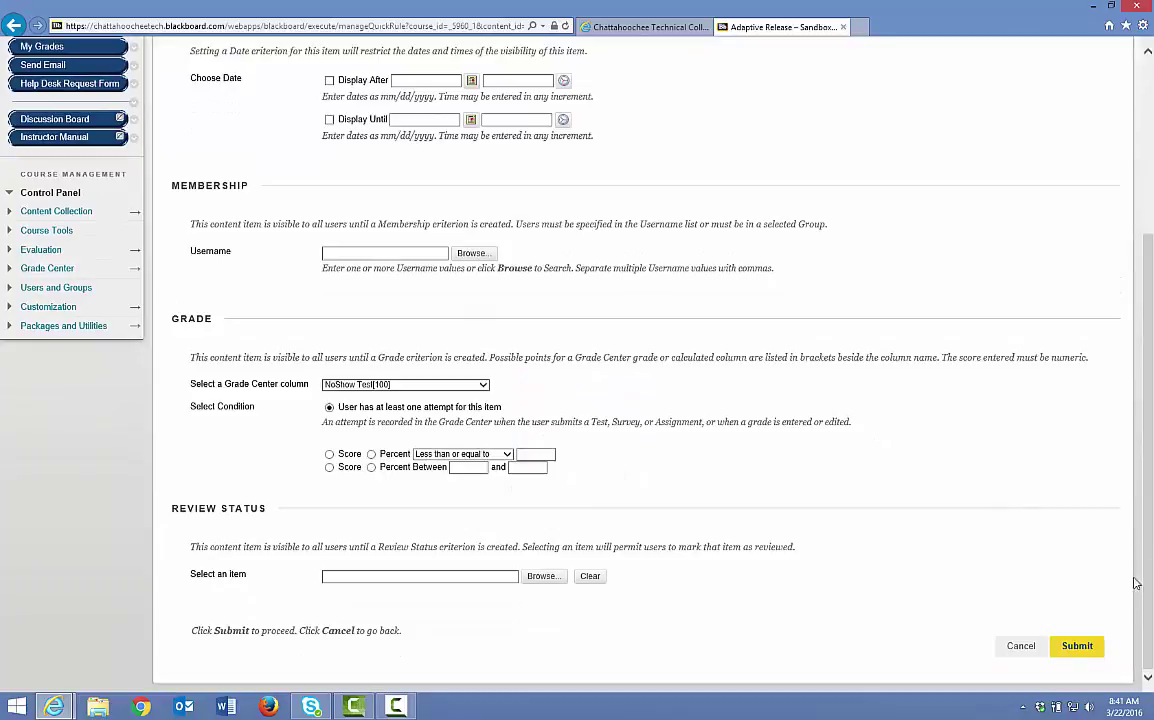
Step: Submit Week 1's adaptive release rule so the folder shows as enabled
left_click(1085, 647)
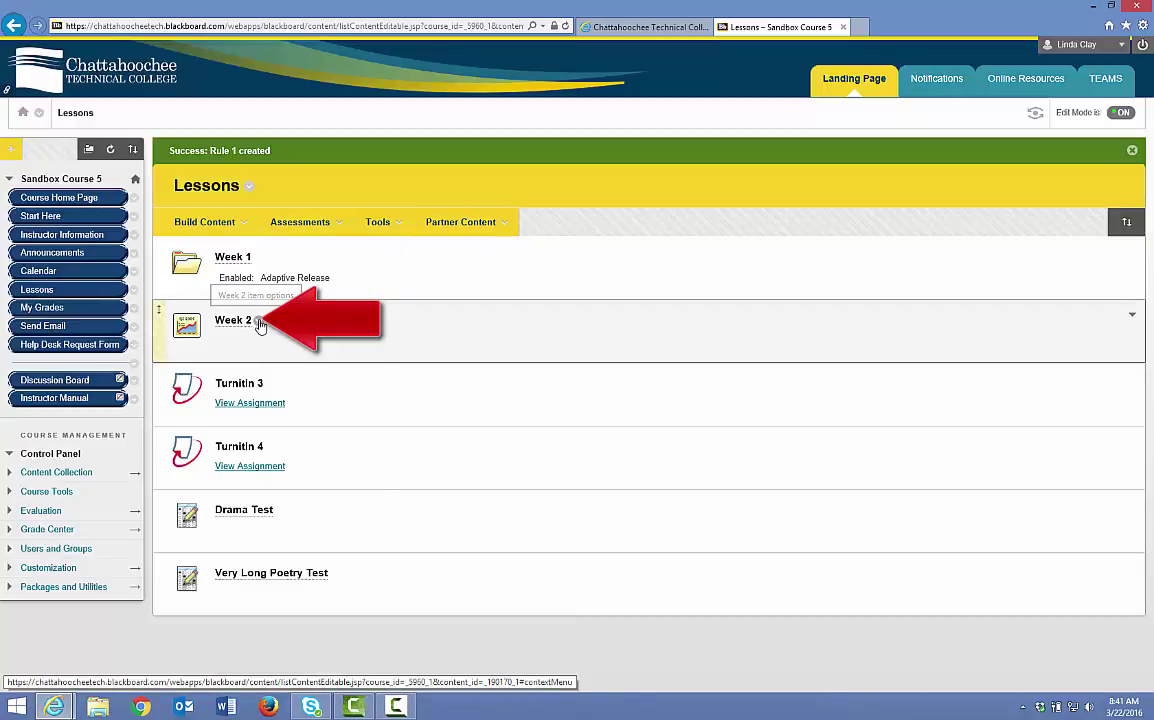
Step: Give Week 2 an adaptive release rule on the NoShow Test[100] column and submit it
left_click(259, 323)
left_click(299, 372)
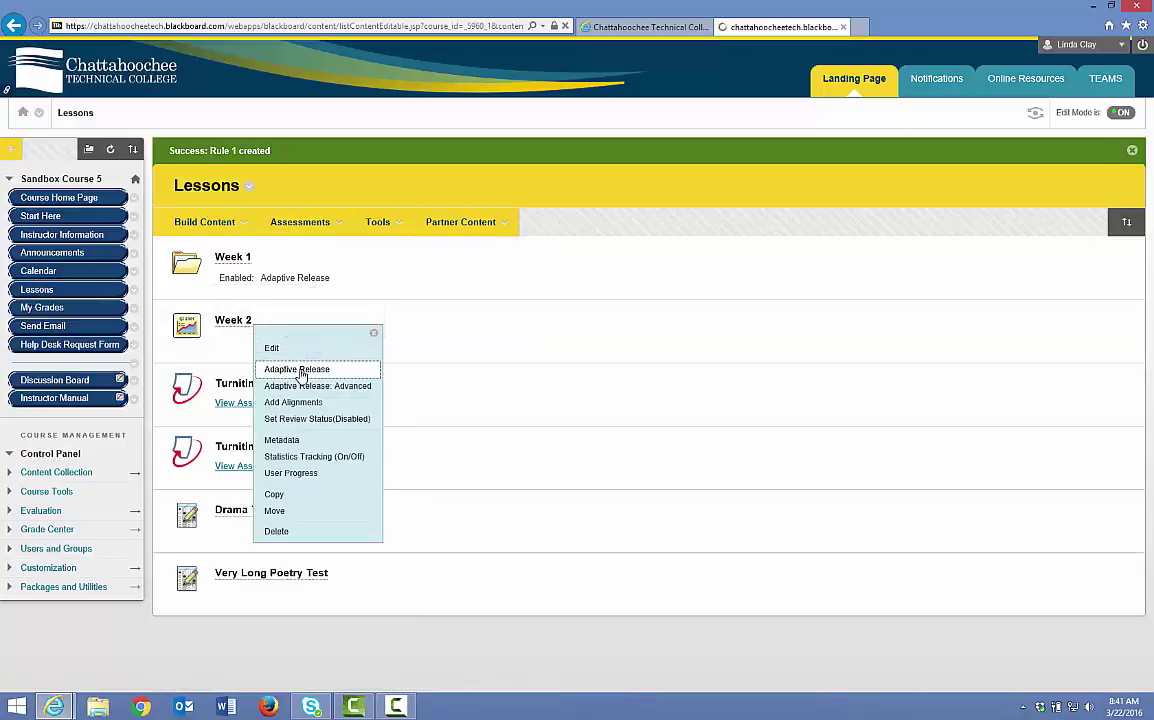
scroll(296, 395, "down", 3)
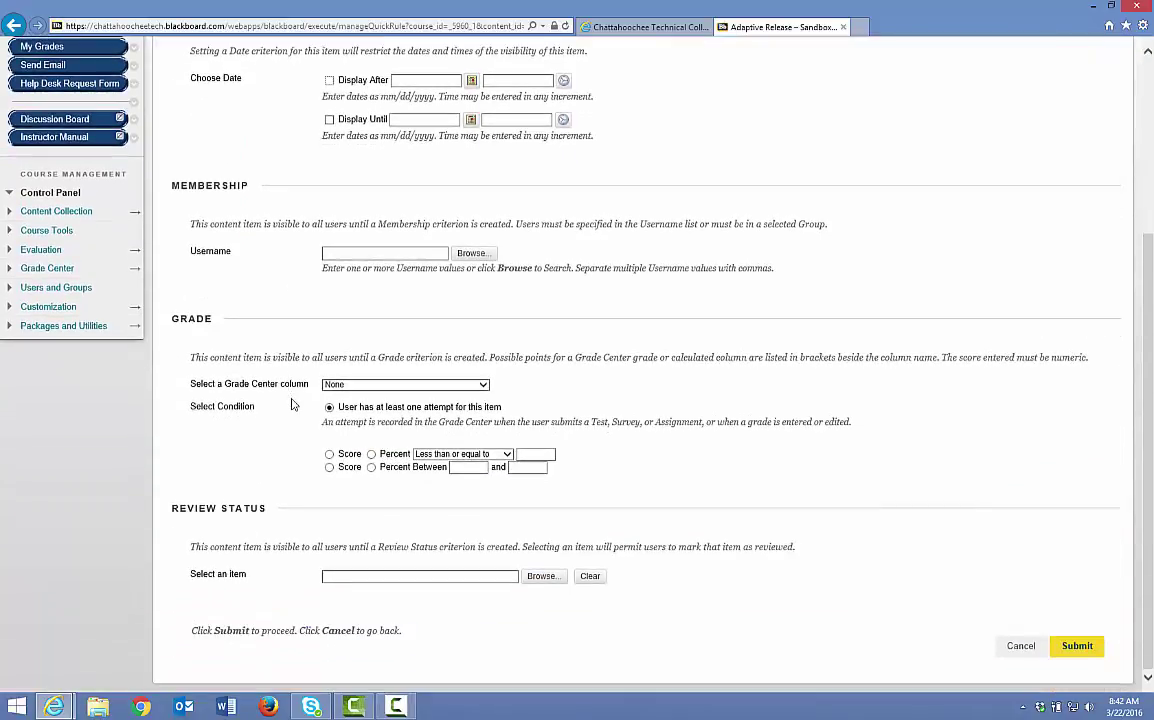
left_click(483, 386)
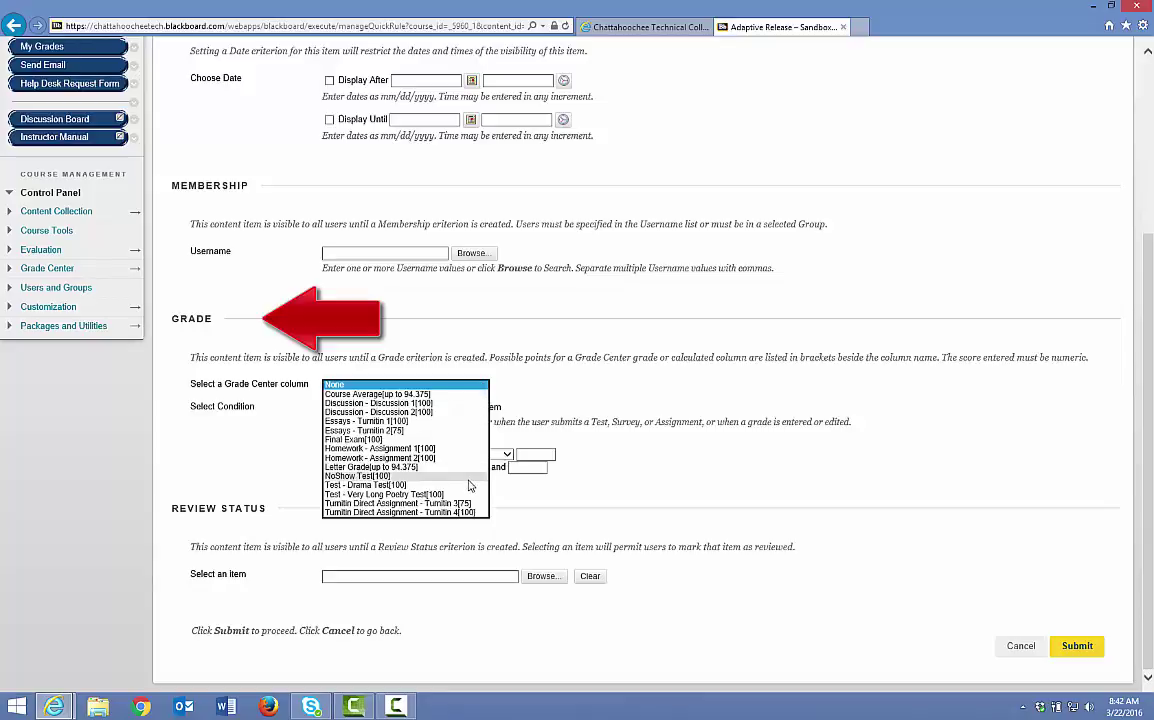
left_click(430, 476)
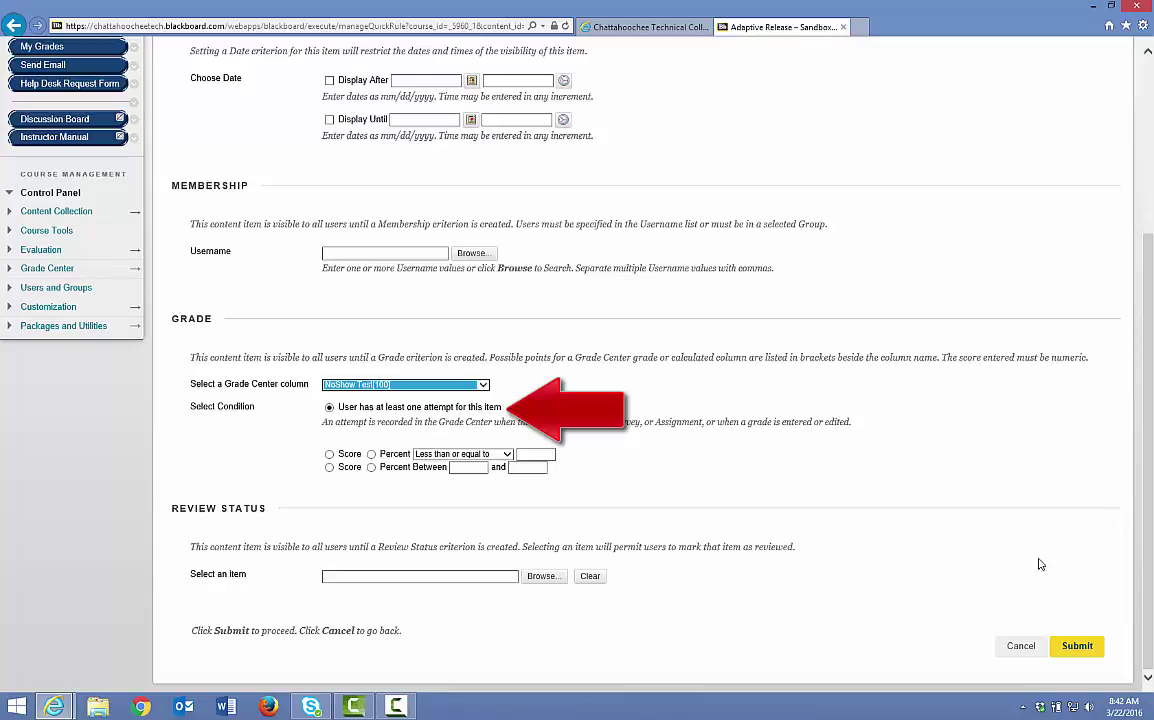
left_click(1077, 646)
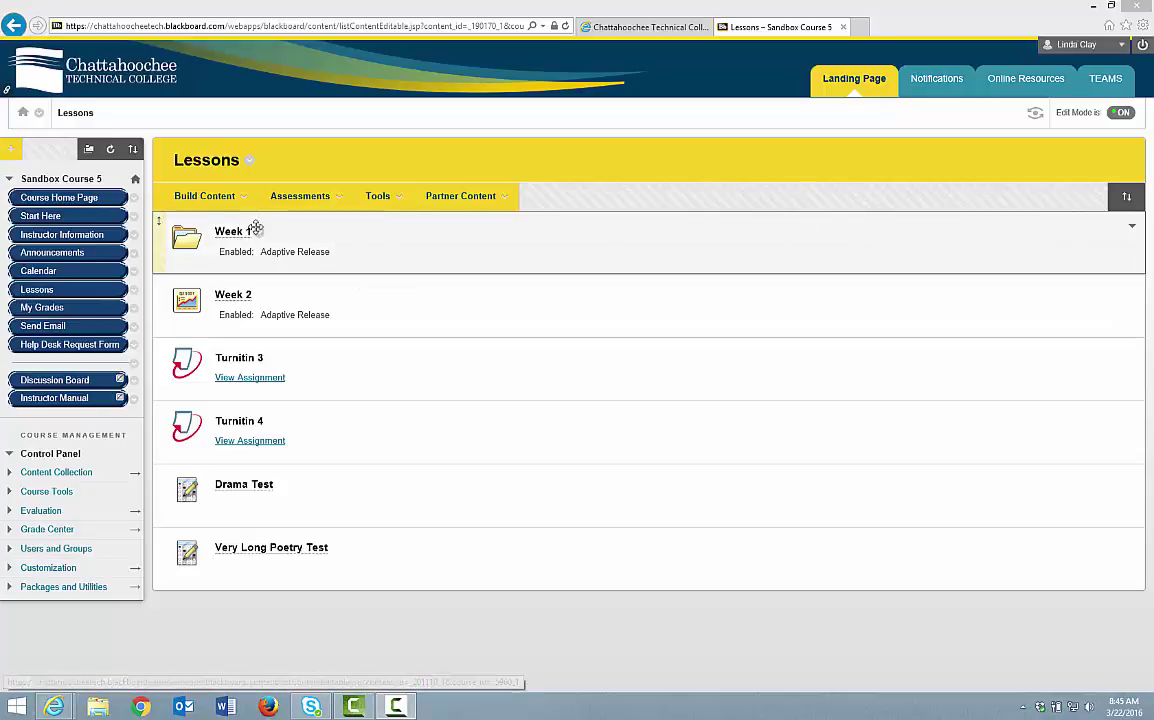
left_click(258, 233)
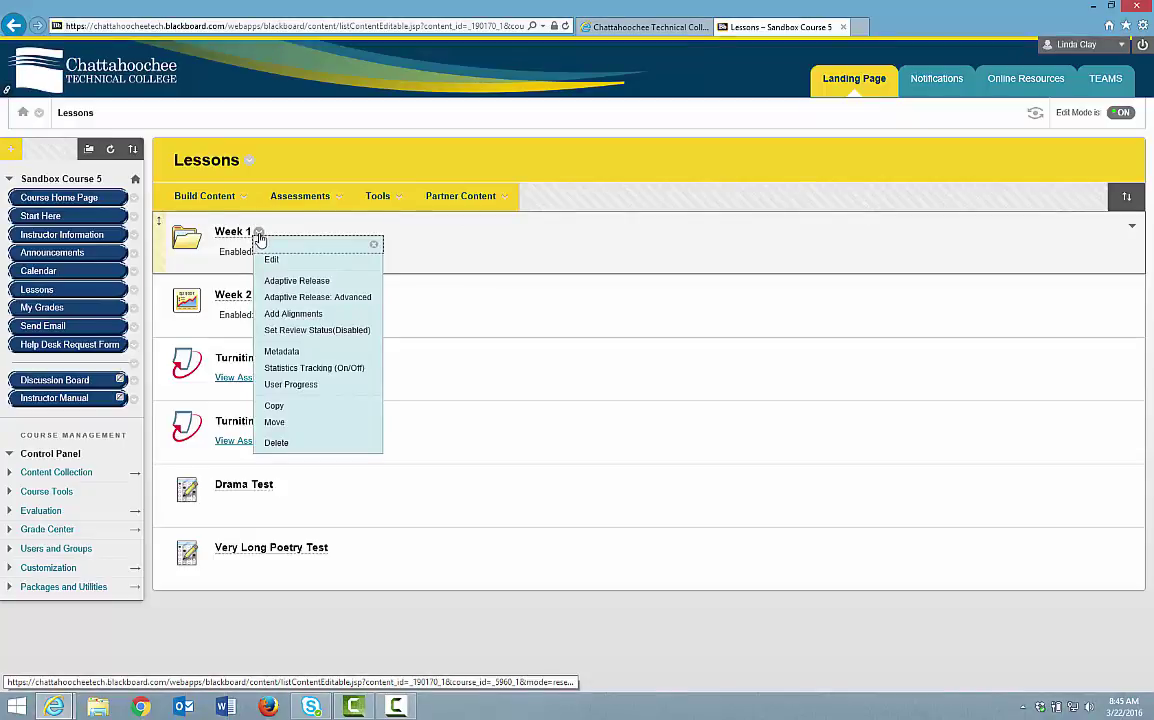
Step: Open Week 1's advanced release rules and bring up Rule 1's criteria
left_click(318, 297)
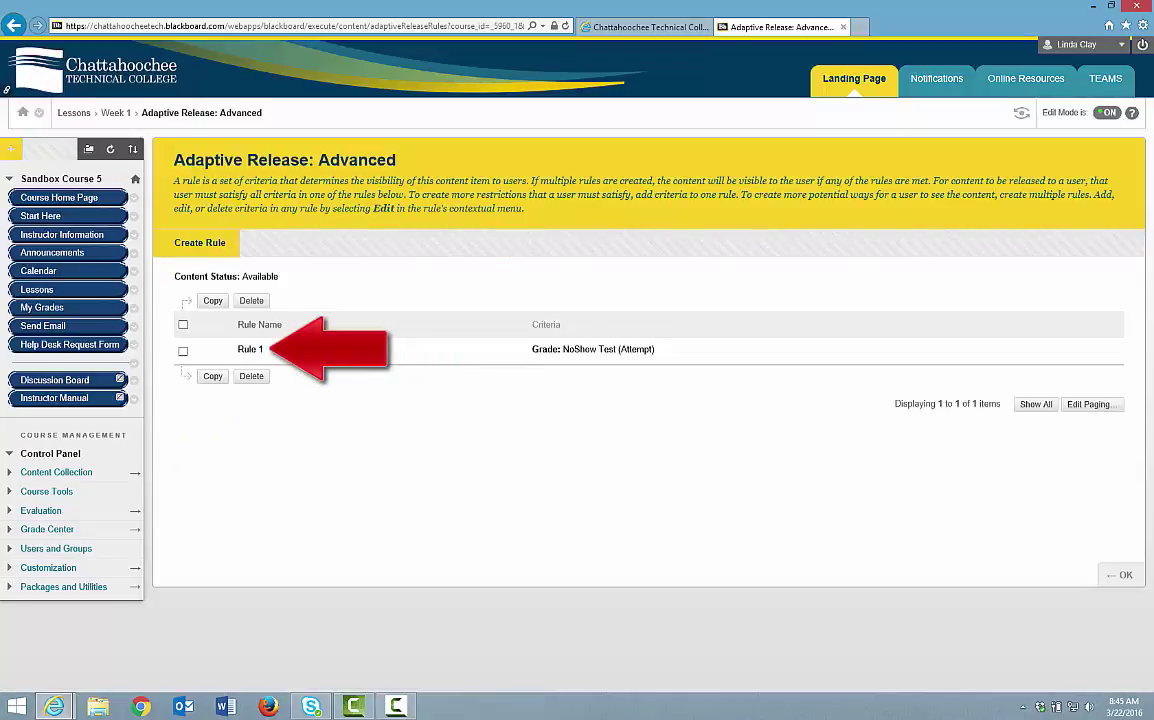
mouse_move(272, 355)
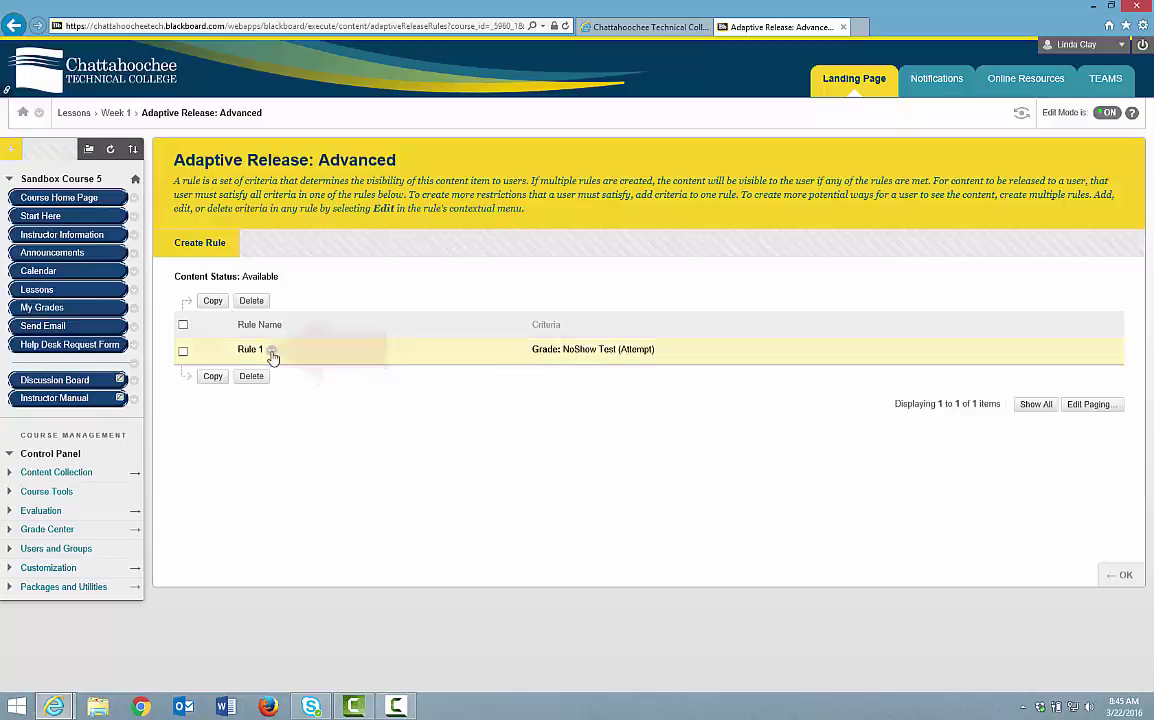
left_click(272, 355)
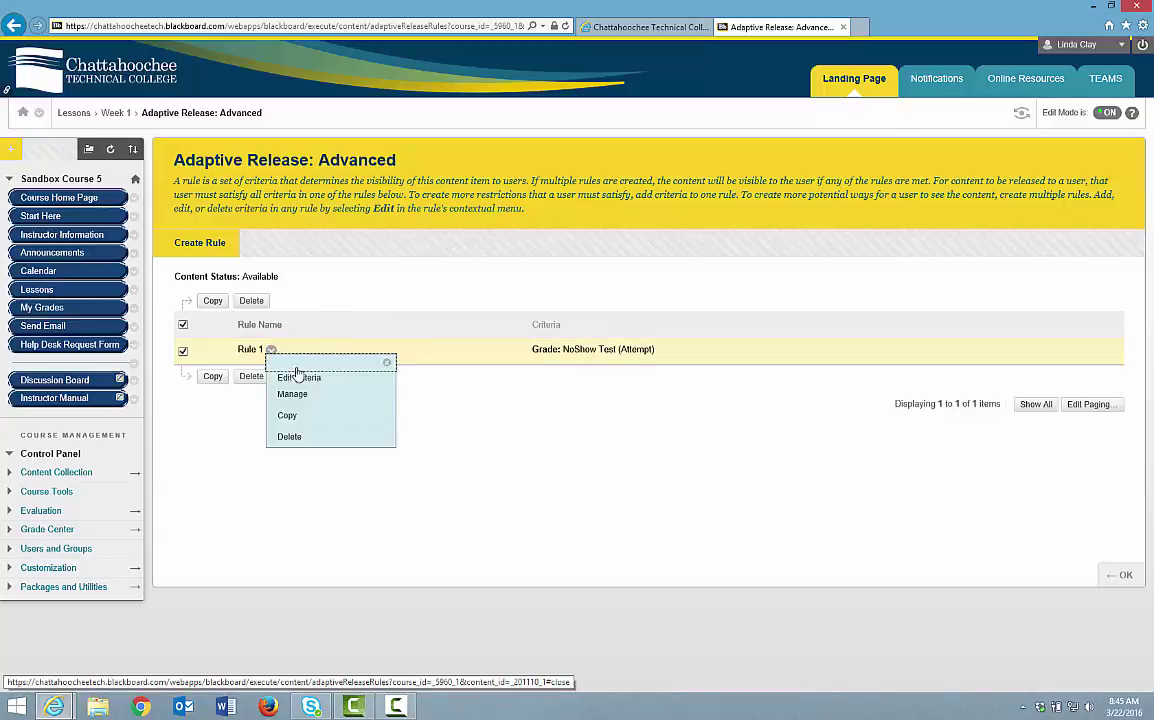
left_click(305, 378)
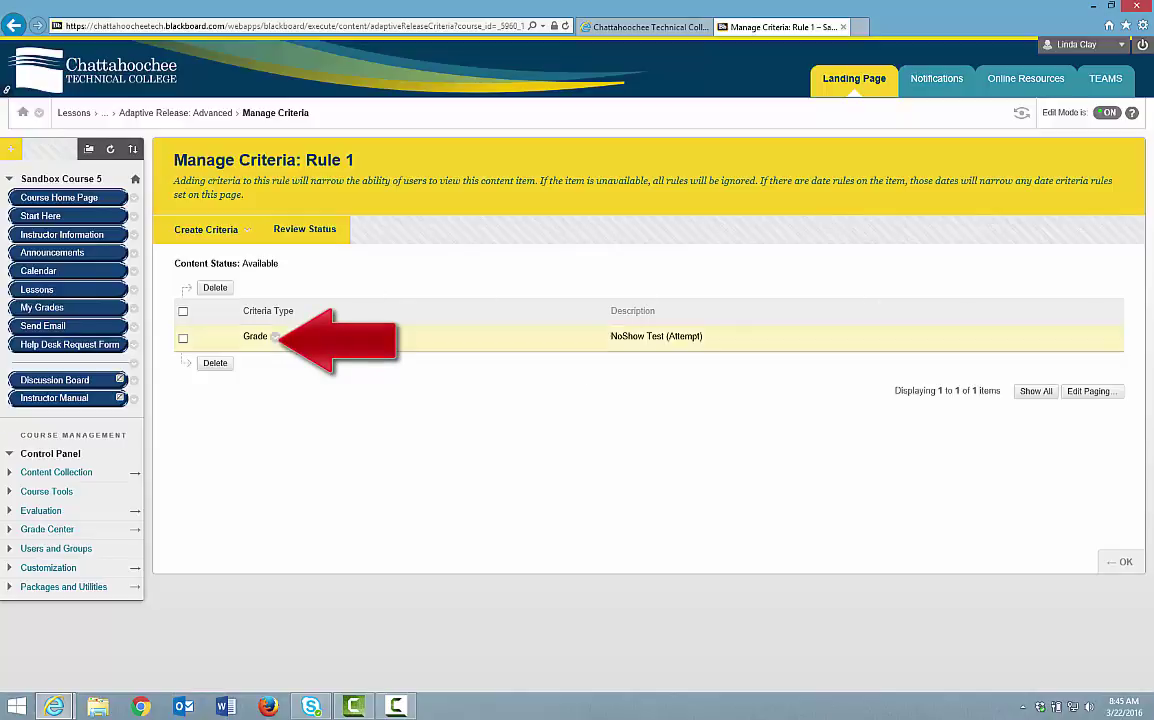
Step: Review the NoShow Test grade criterion, cancel without changes, and return to Week 1
left_click(276, 338)
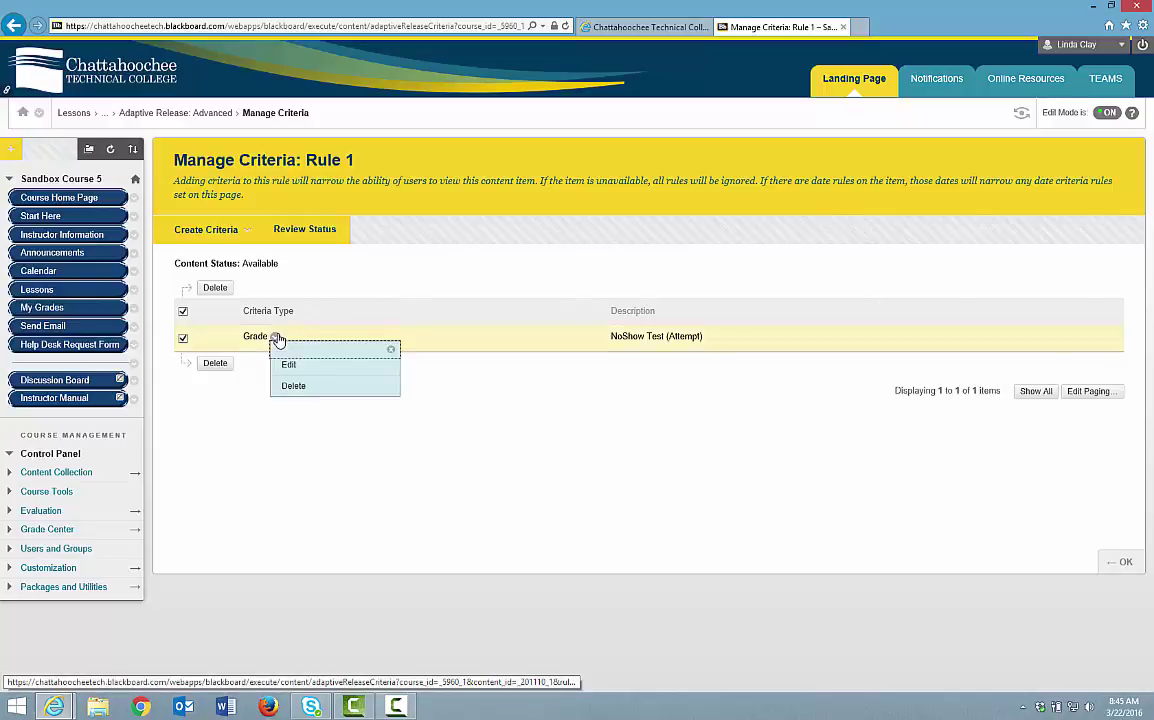
left_click(292, 364)
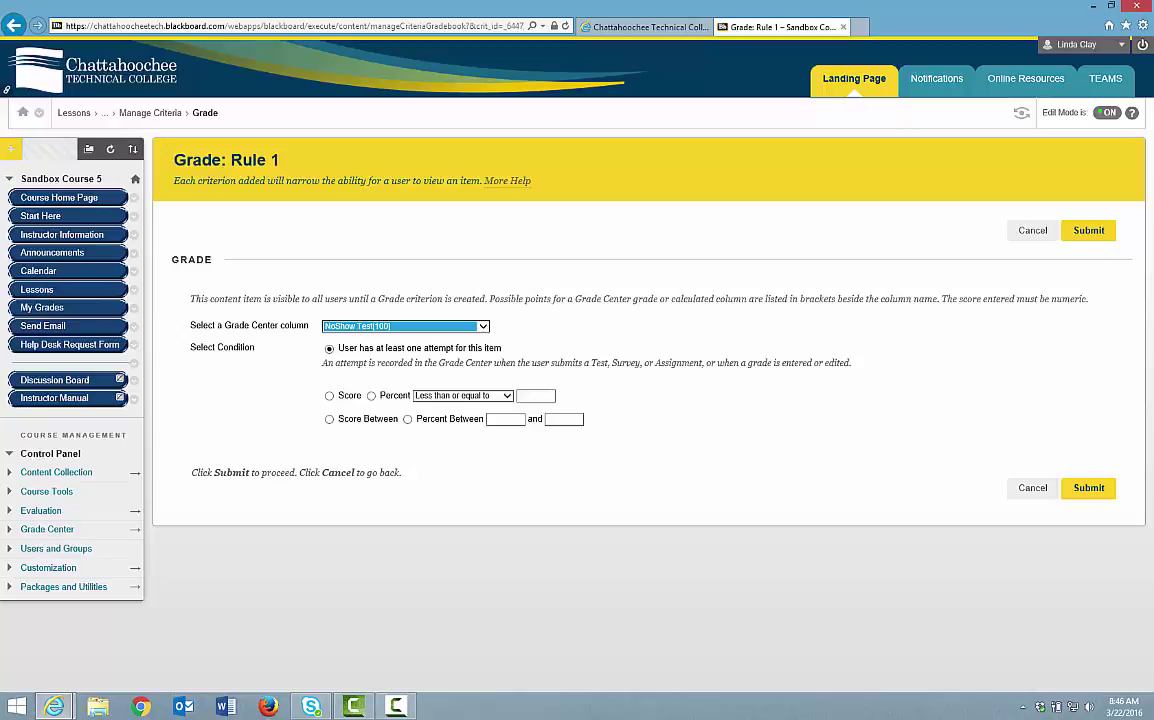
left_click(1032, 488)
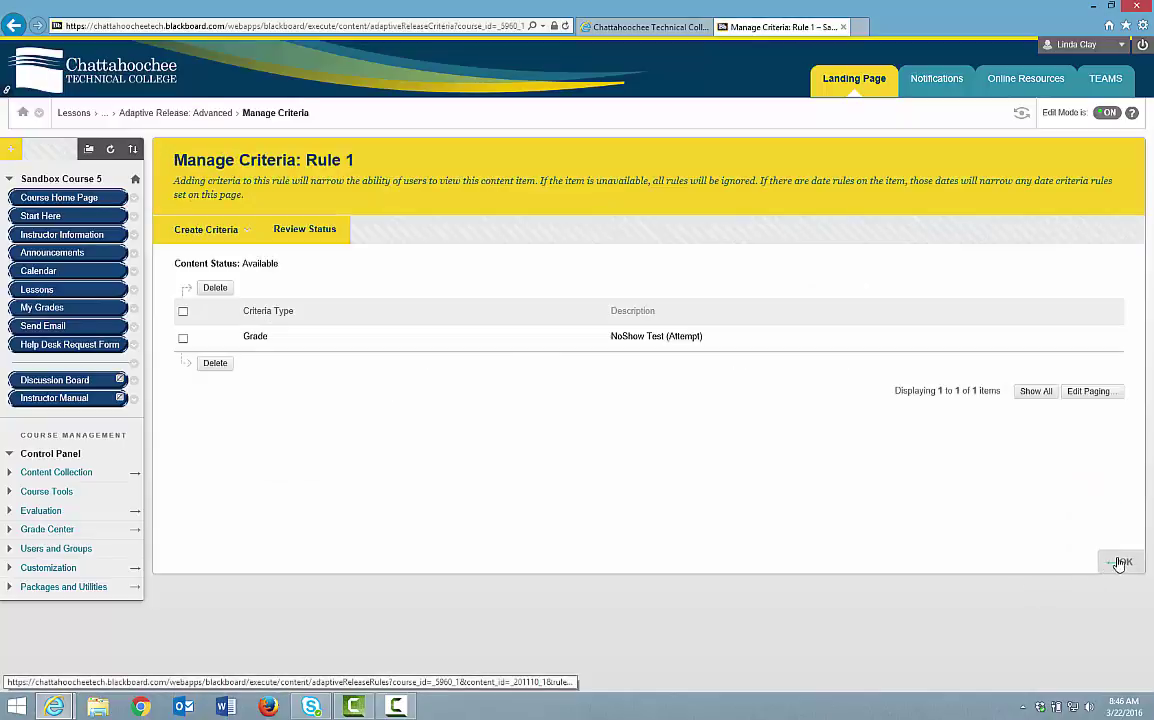
left_click(1120, 562)
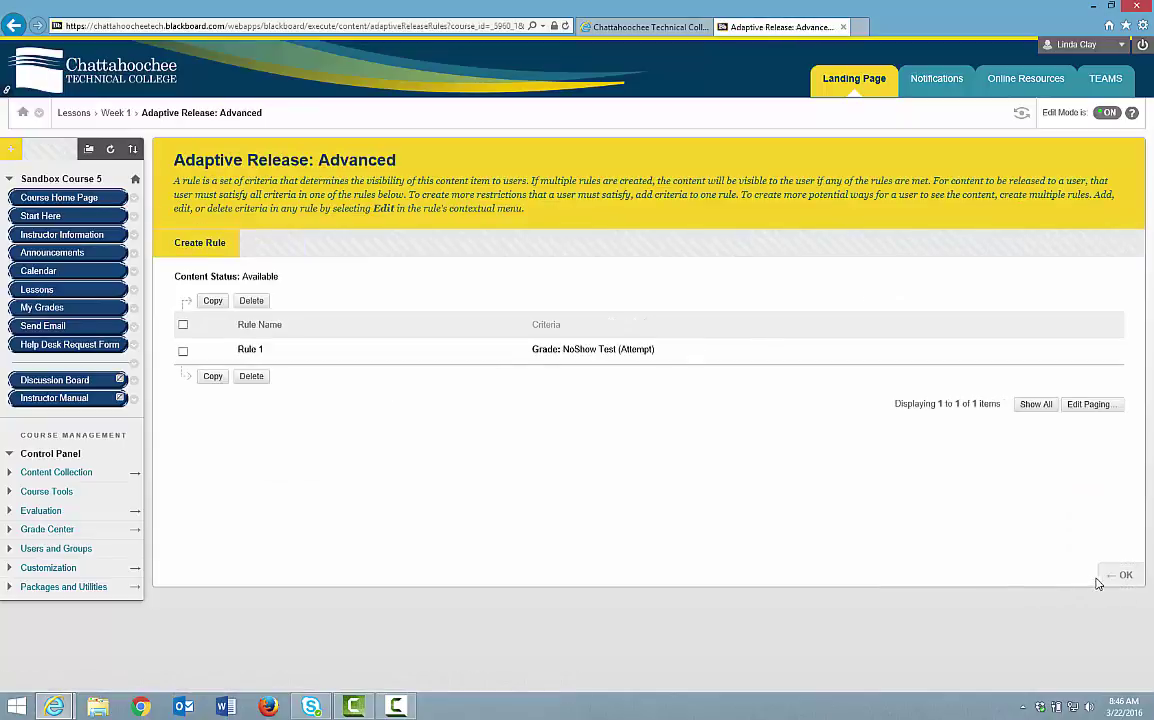
left_click(1120, 577)
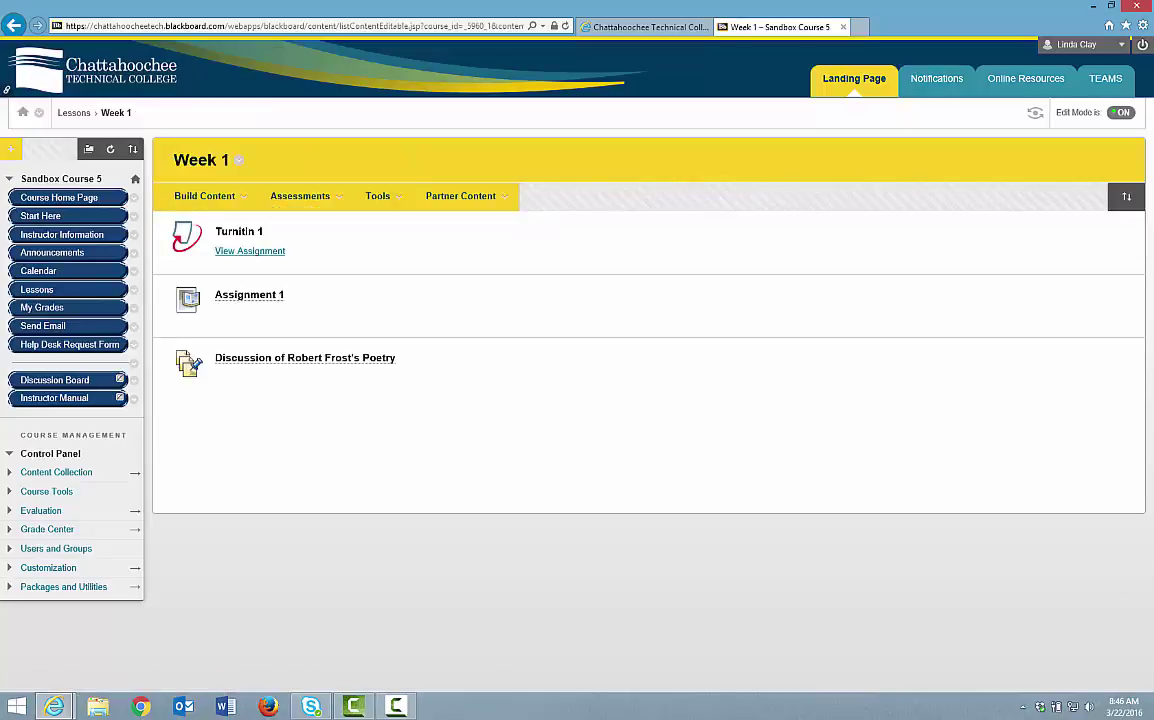
left_click(50, 296)
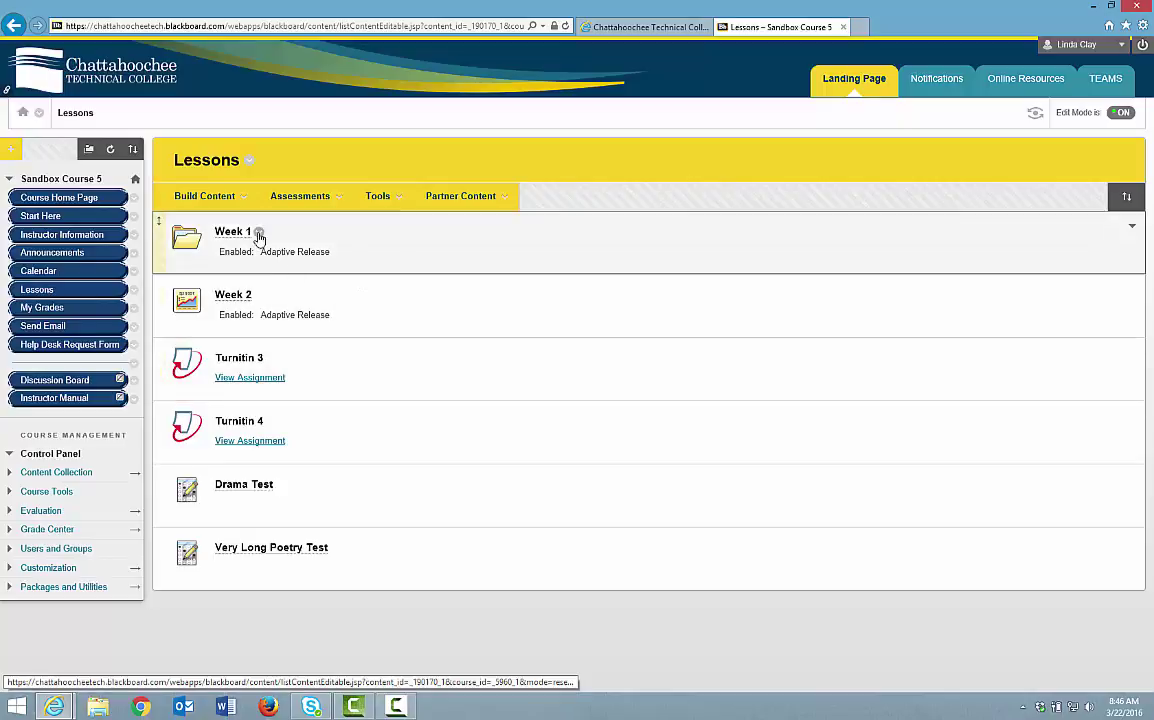
left_click(258, 233)
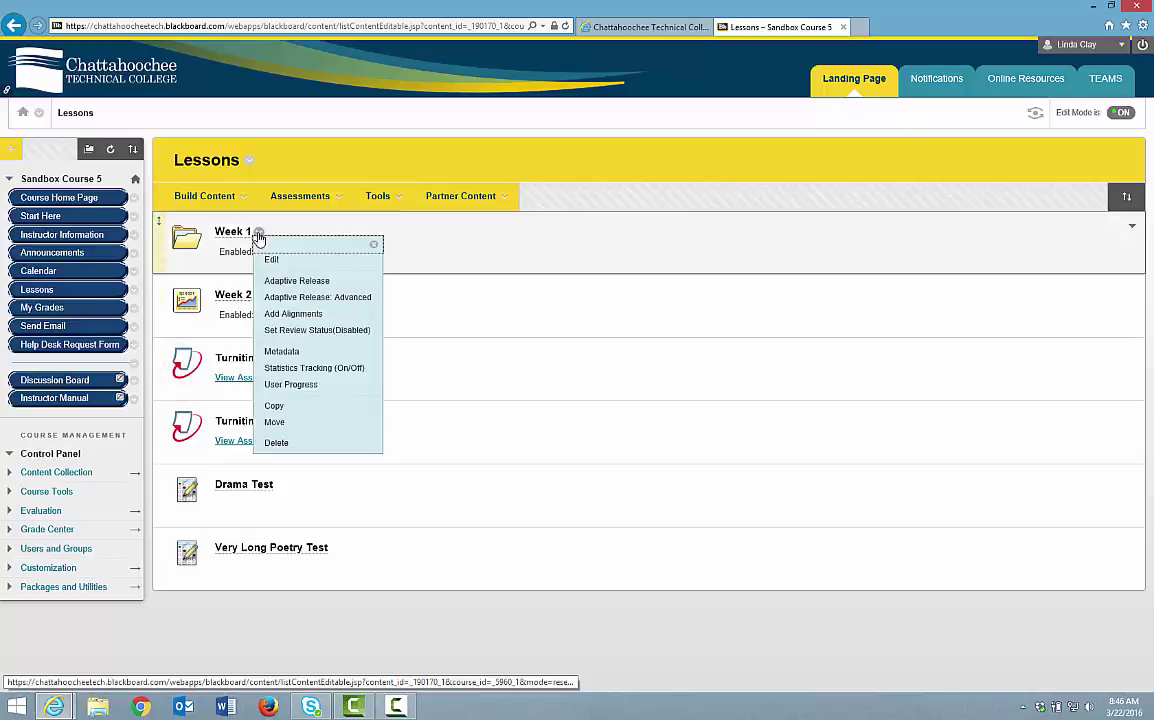
left_click(310, 297)
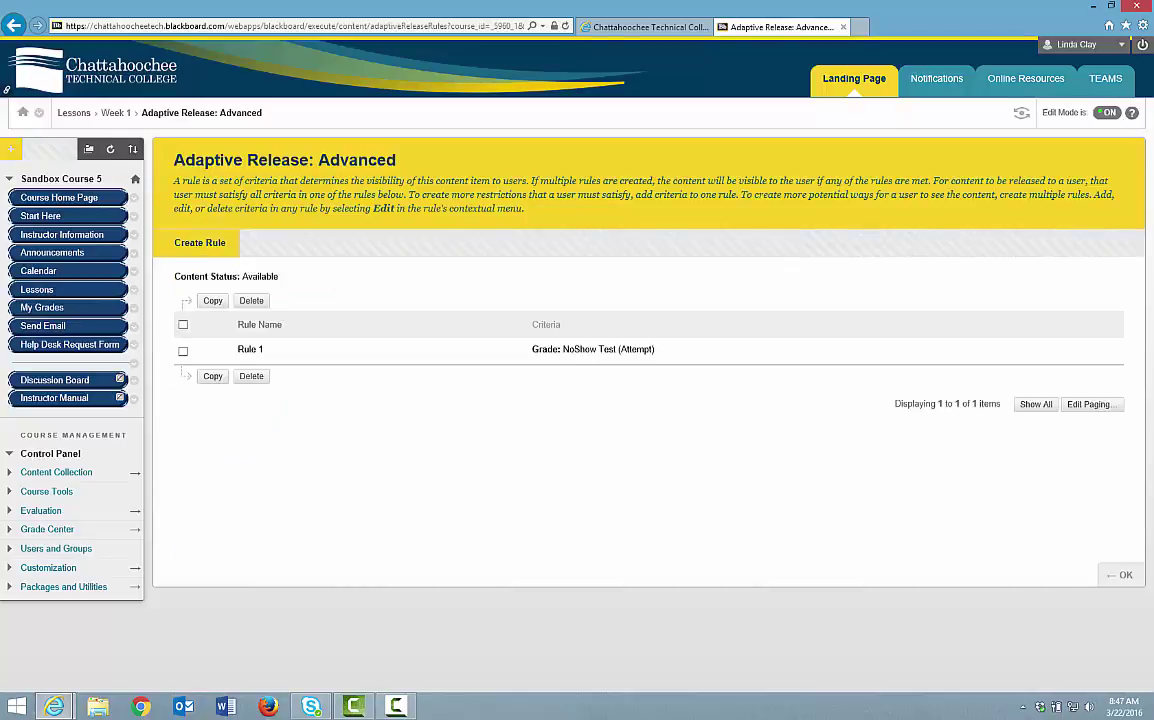
left_click(183, 351)
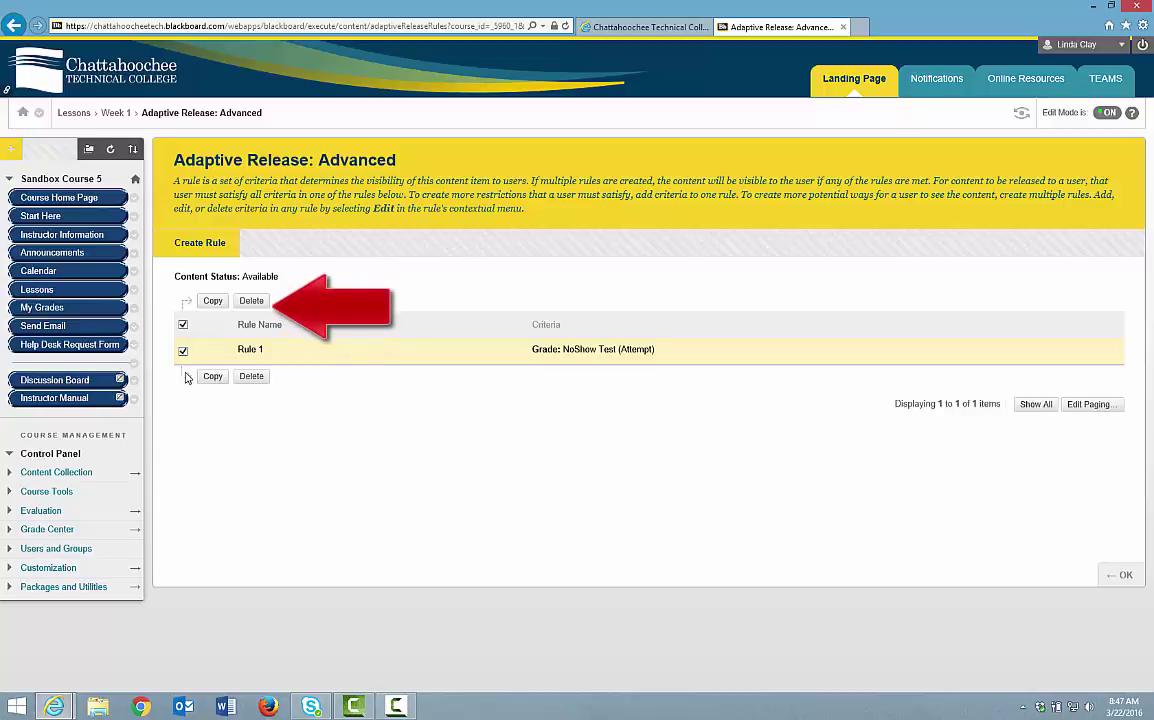
left_click(183, 351)
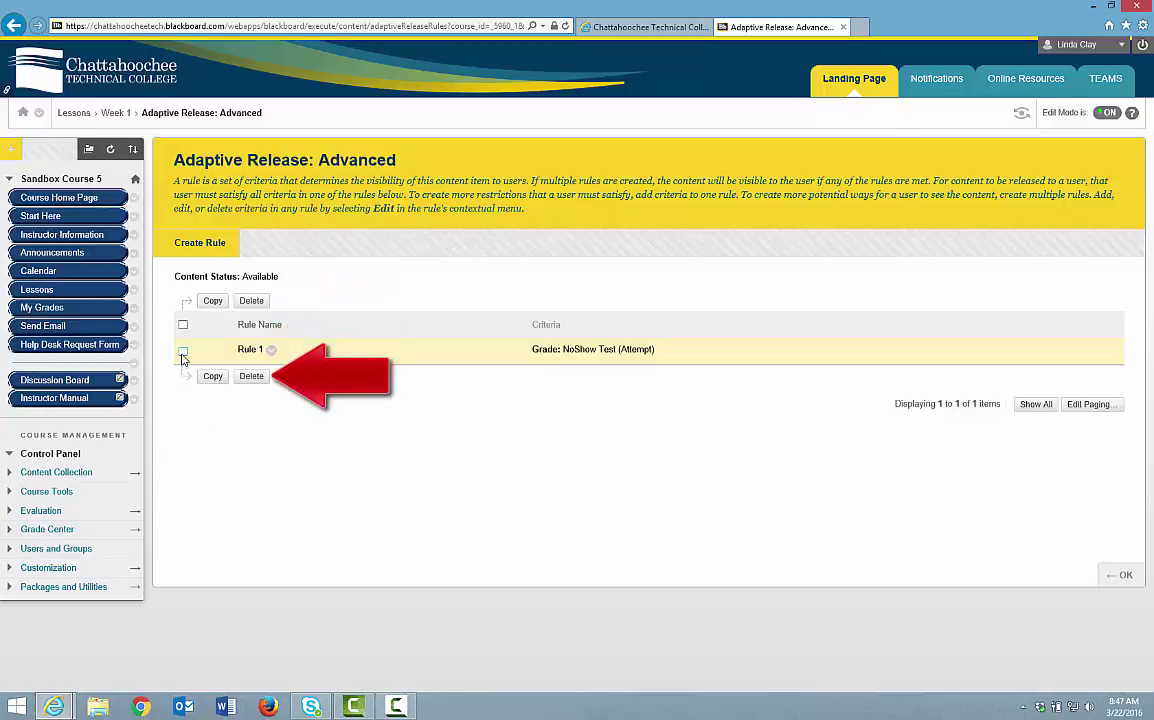
left_click(1126, 578)
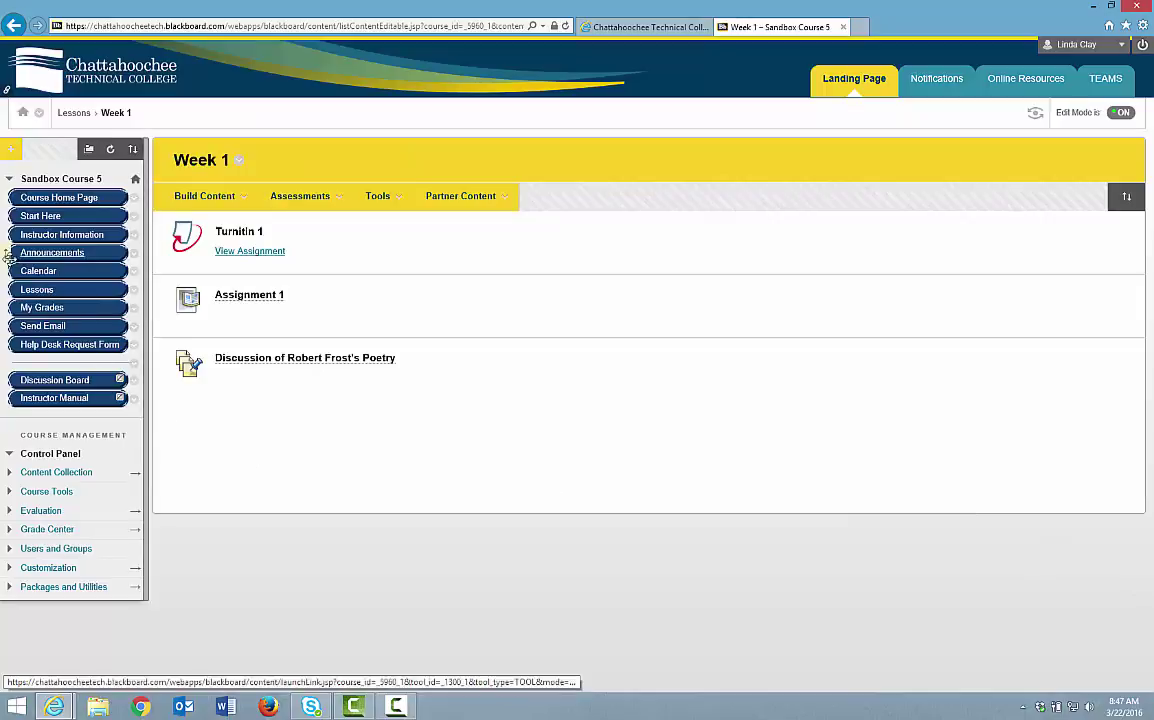
left_click(34, 294)
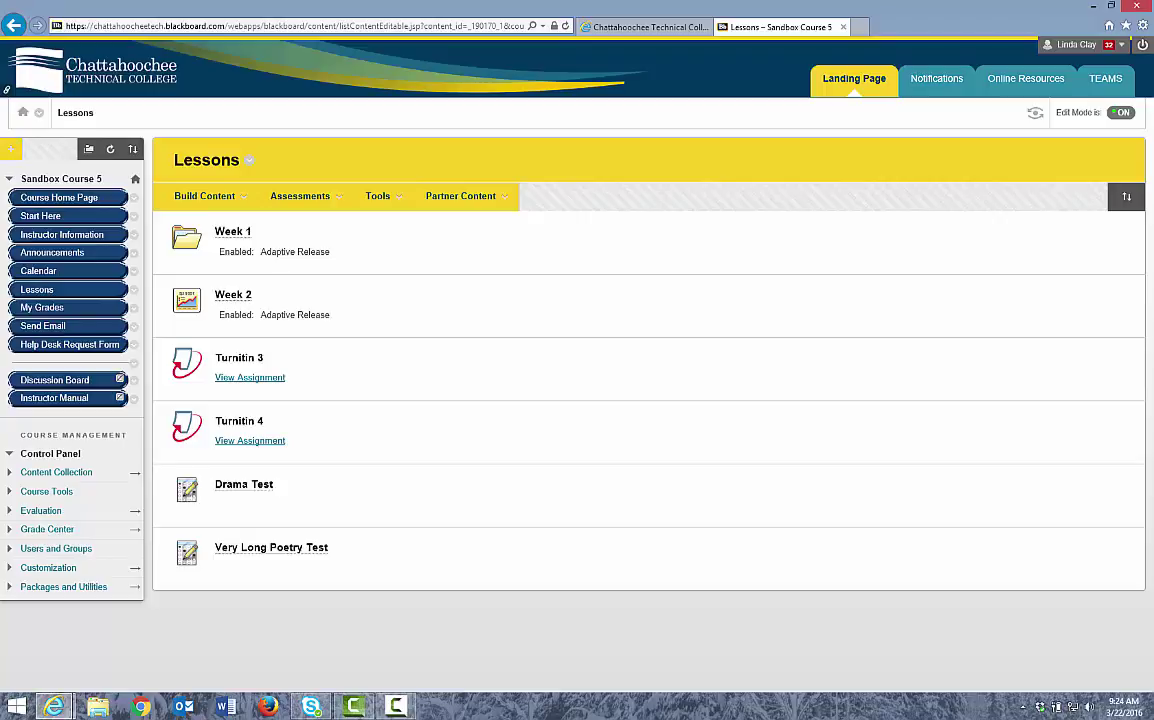
Step: In Student Preview, confirm Lessons hides Week 1 and Week 2, then go to Start Here
left_click(1035, 113)
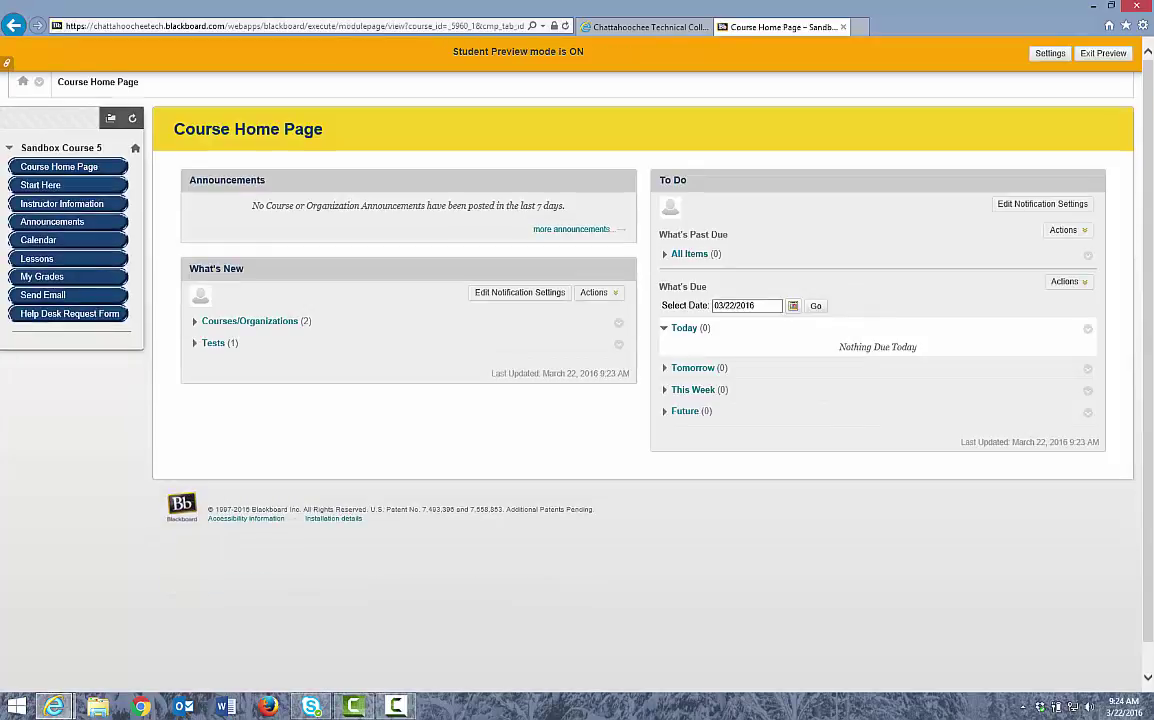
left_click(36, 258)
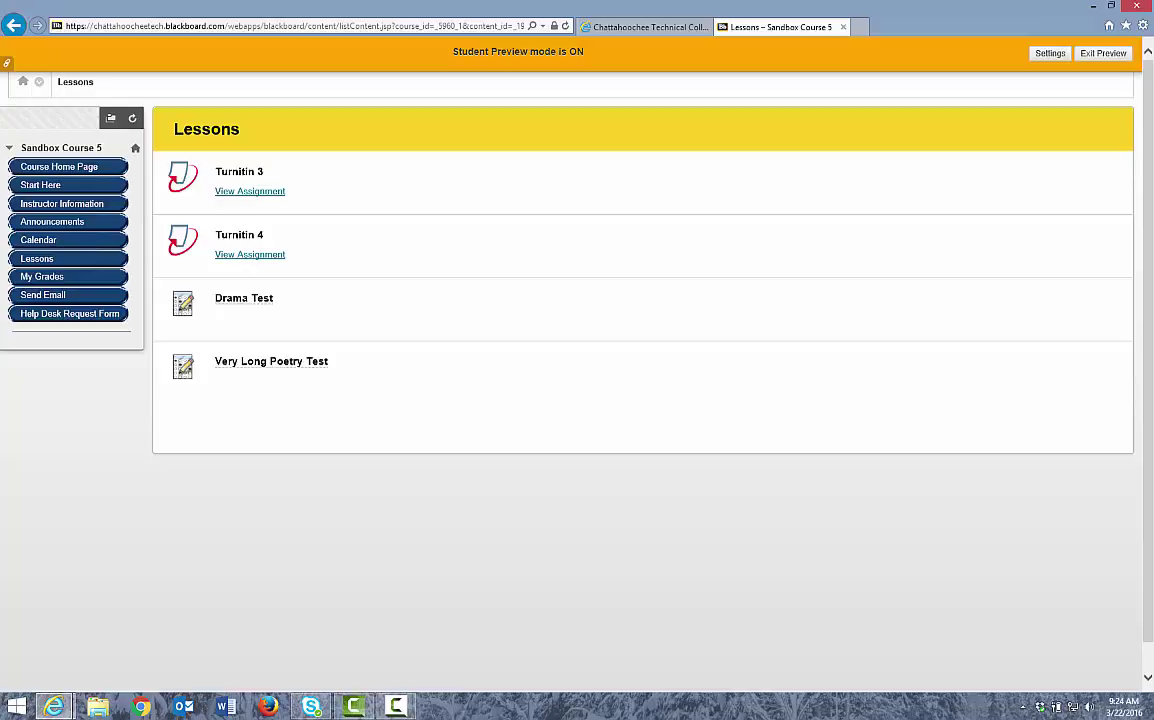
left_click(38, 186)
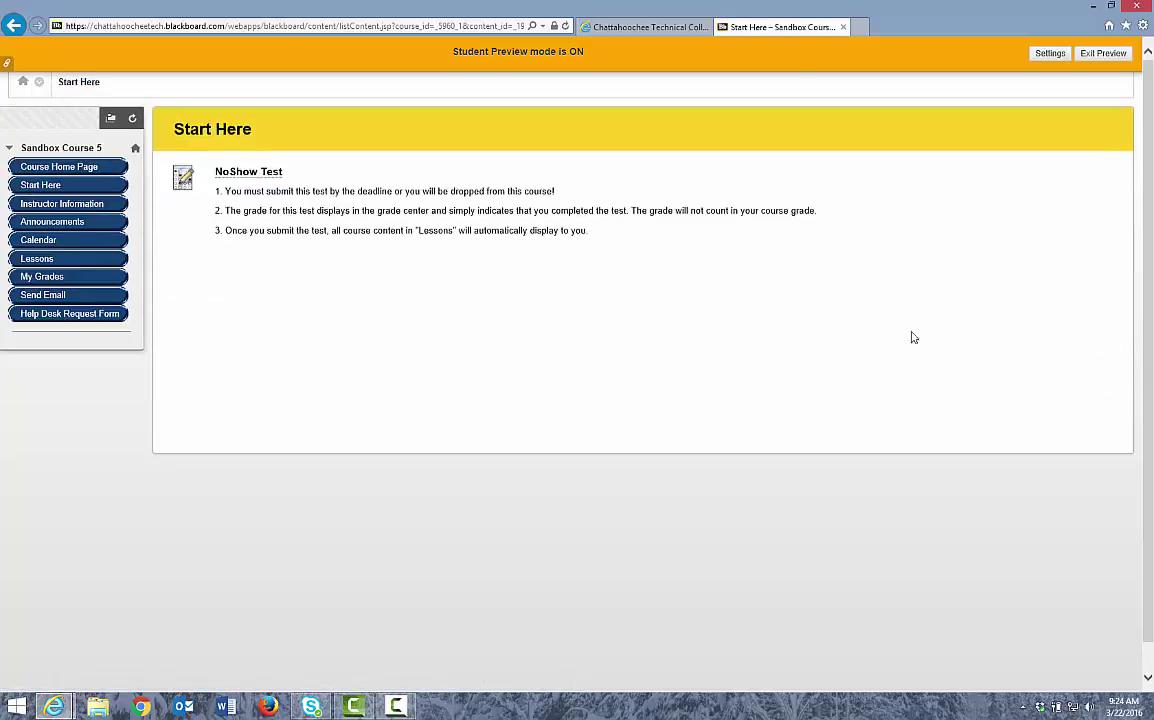
Step: As the preview student, take the NoShow Test answering True and submit it
left_click(243, 177)
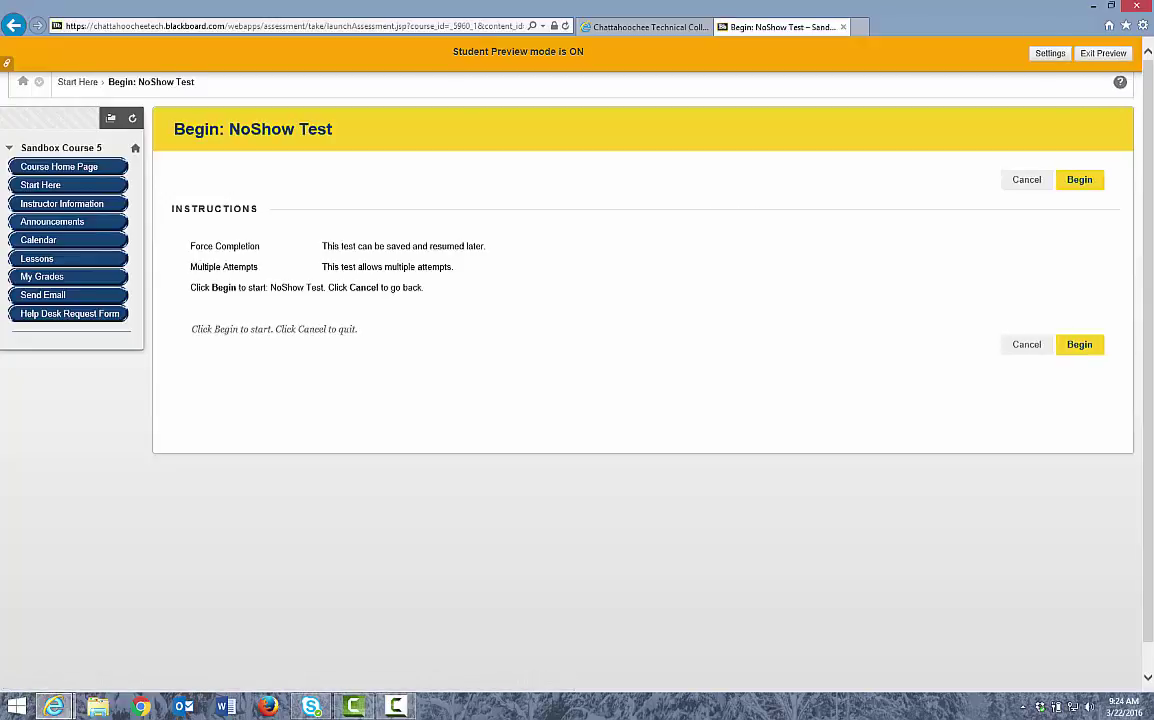
left_click(1079, 344)
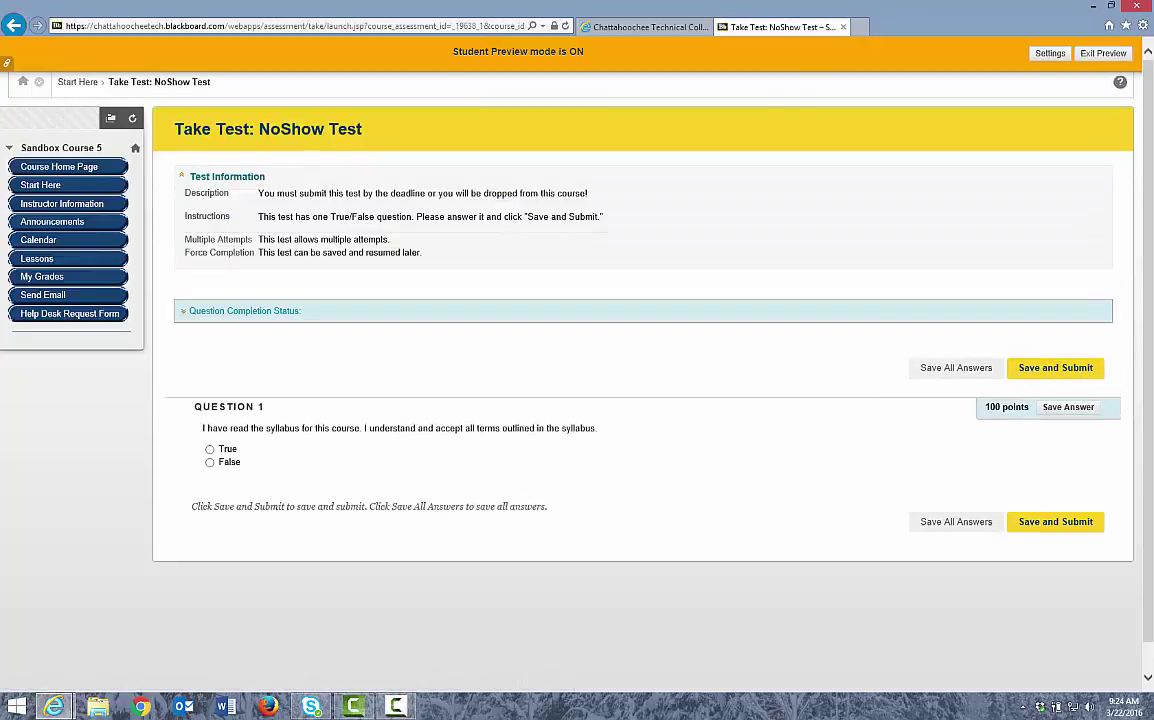
left_click(210, 450)
left_click(1064, 524)
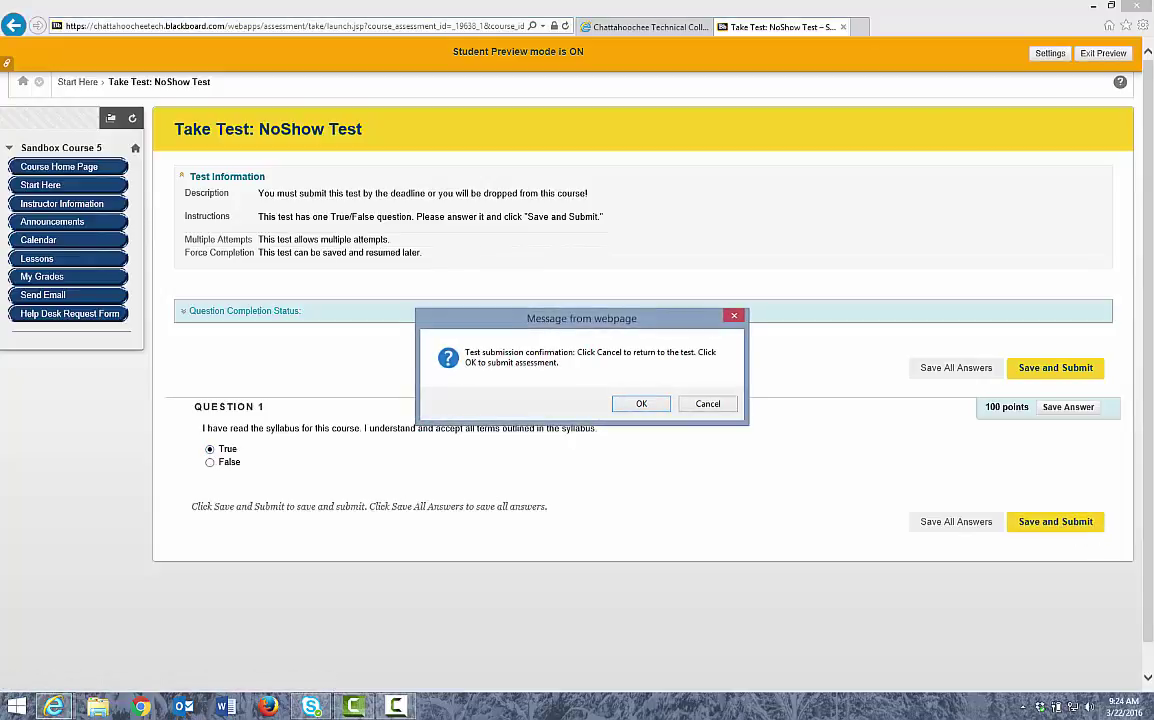
left_click(627, 408)
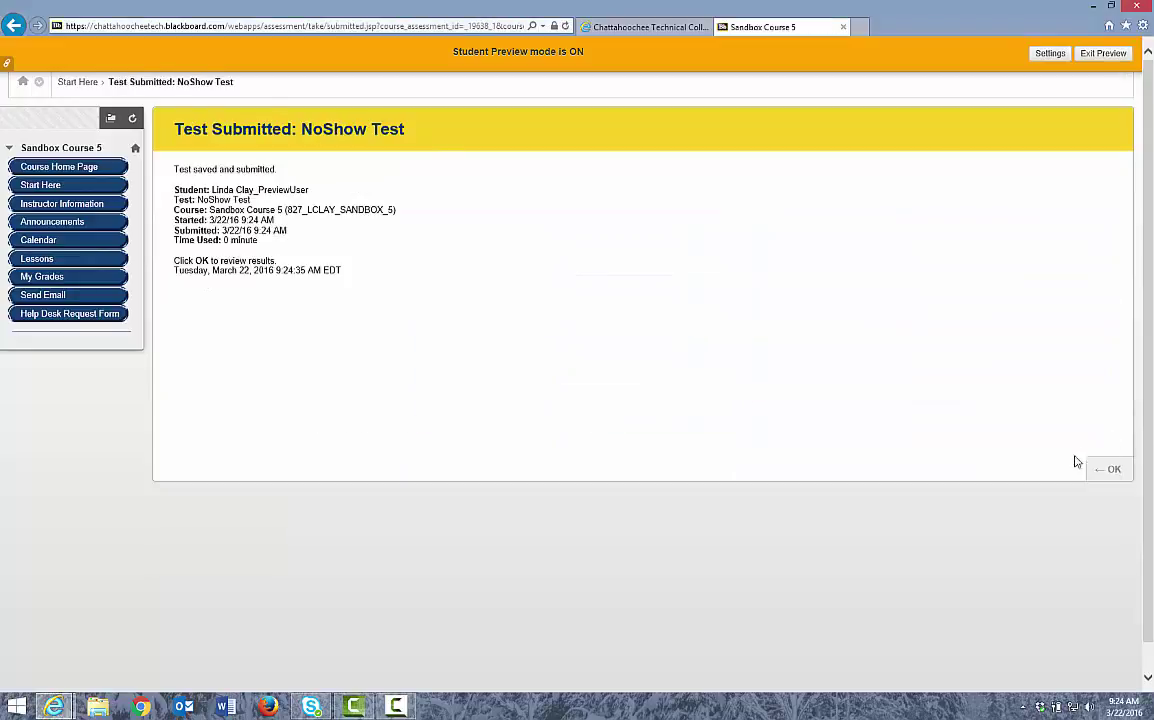
left_click(1112, 470)
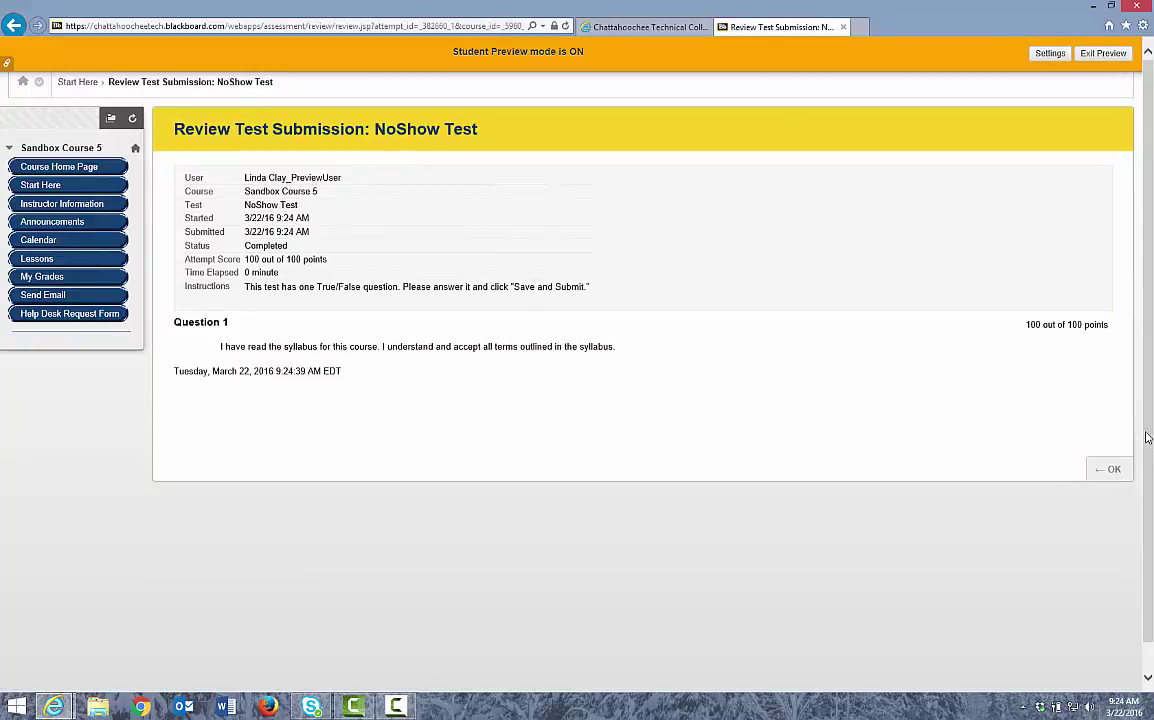
Step: Leave the test review and confirm Week 1 and Week 2 now appear in Lessons
left_click(1106, 469)
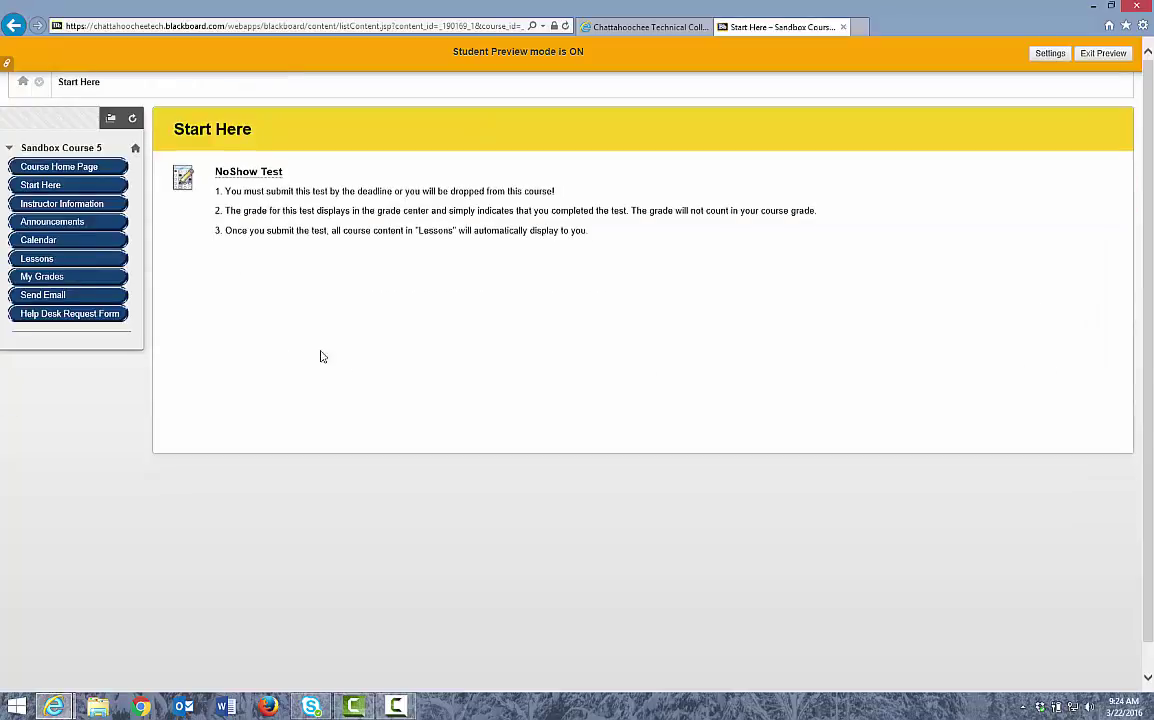
left_click(37, 259)
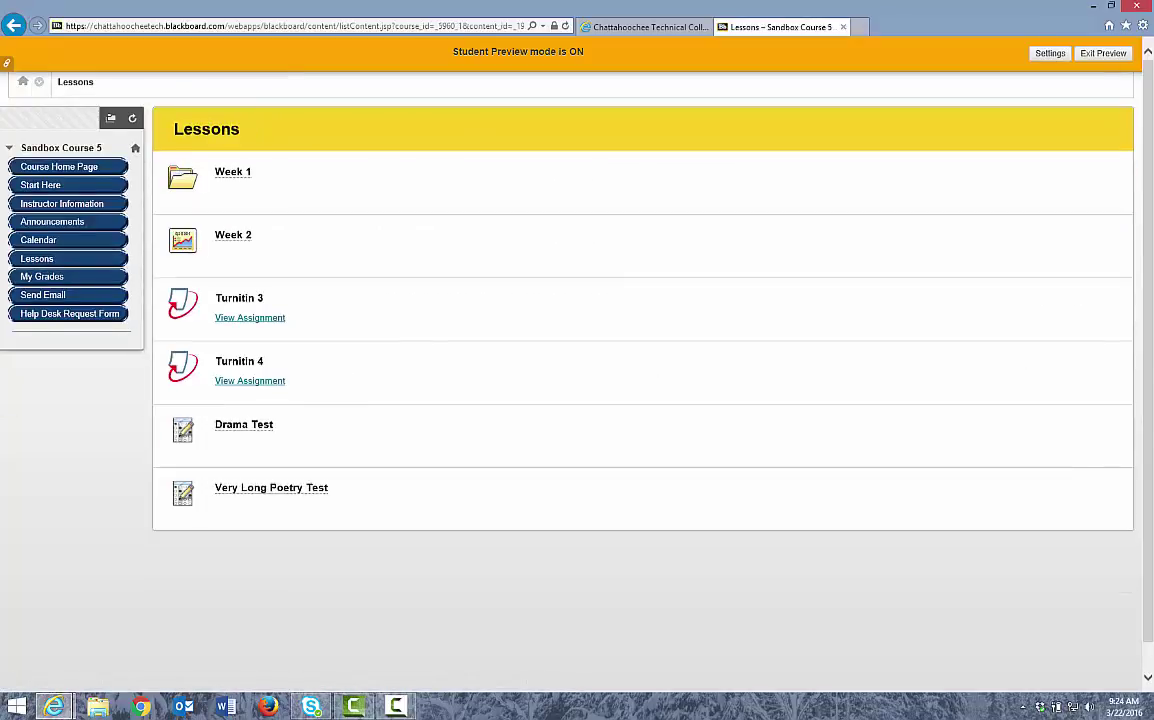